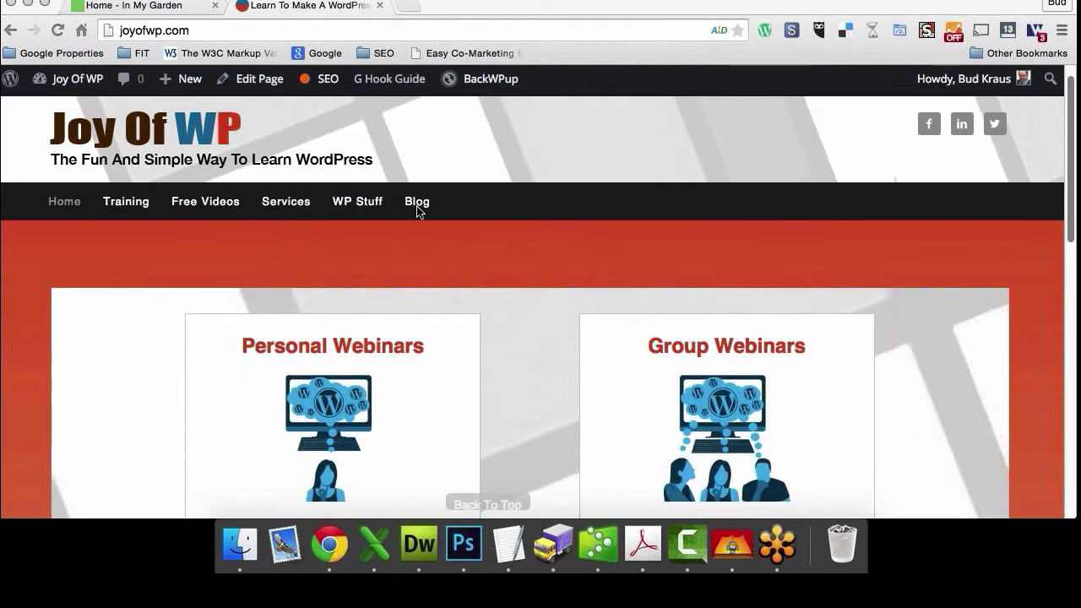
Open the Advice category archive under Blog on the Joy Of WP site and look through its posts.
mouse_move(417, 210)
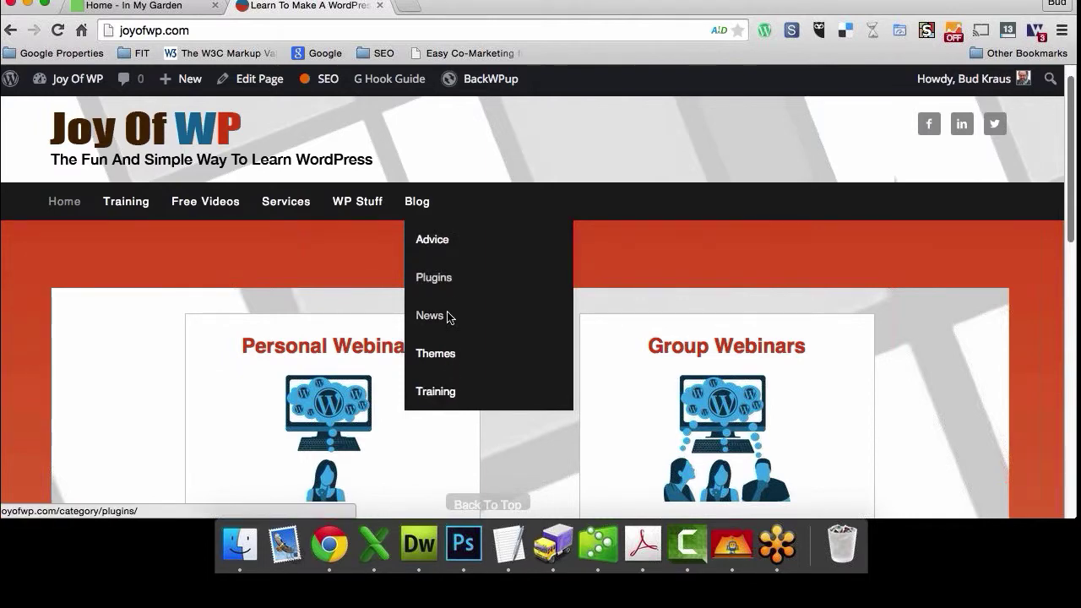
left_click(432, 242)
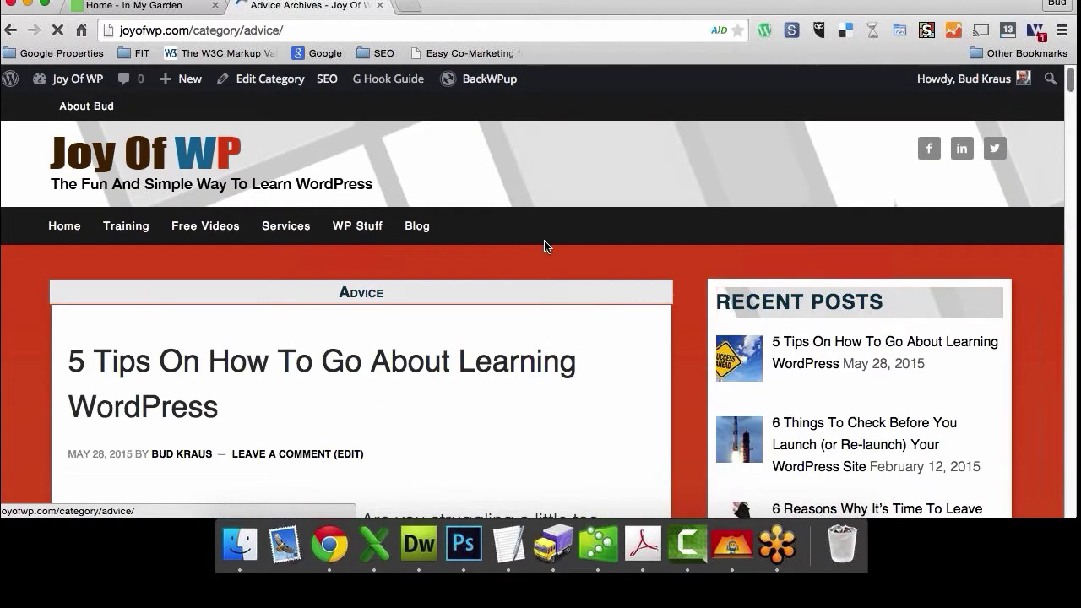
scroll(547, 245, "down", 2)
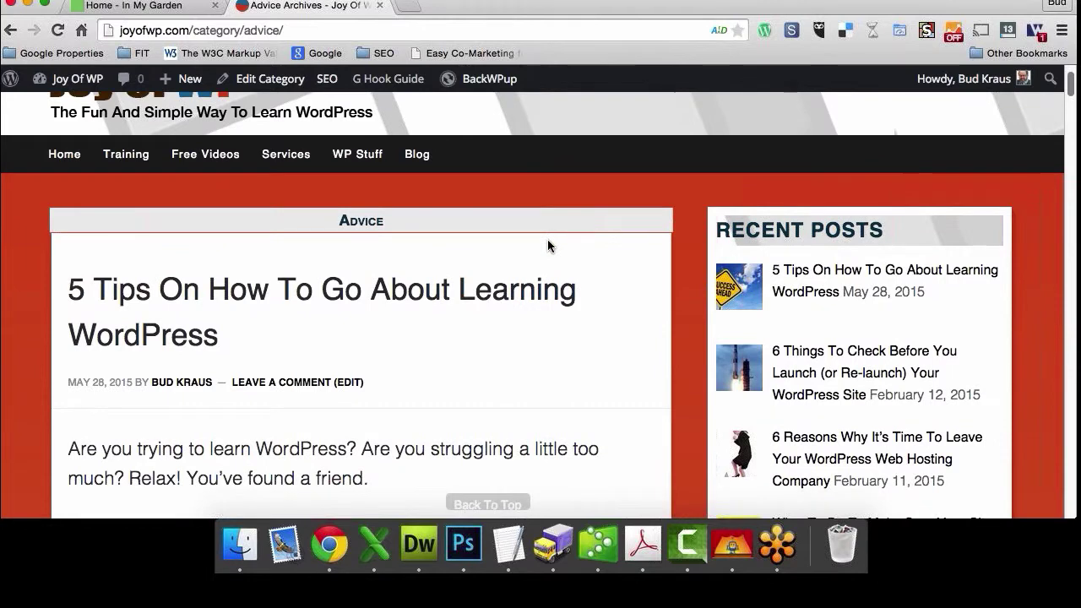
scroll(547, 241, "down", 1)
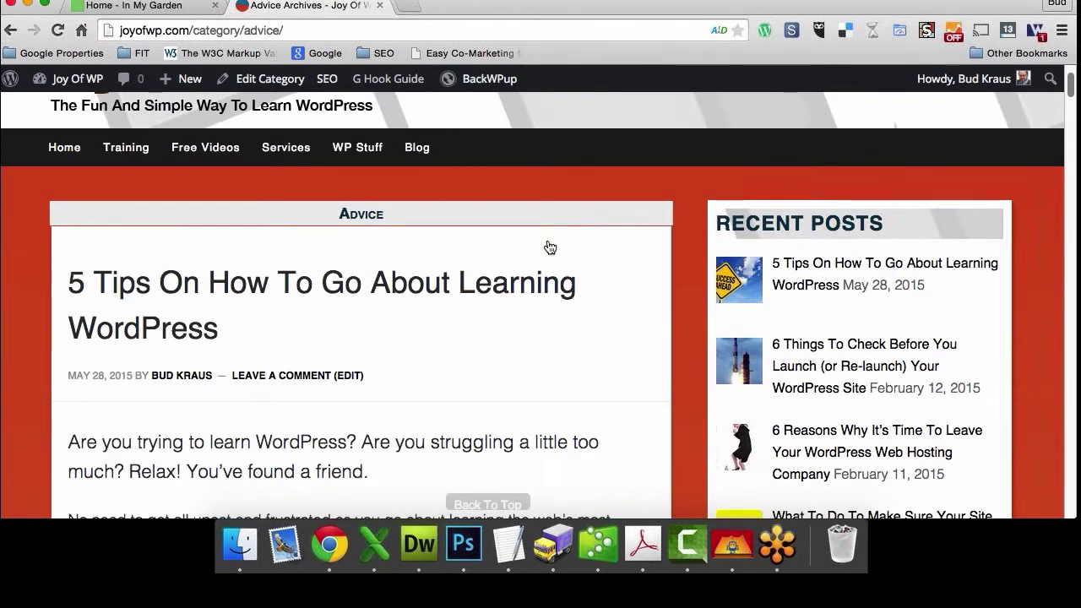
scroll(549, 246, "down", 15)
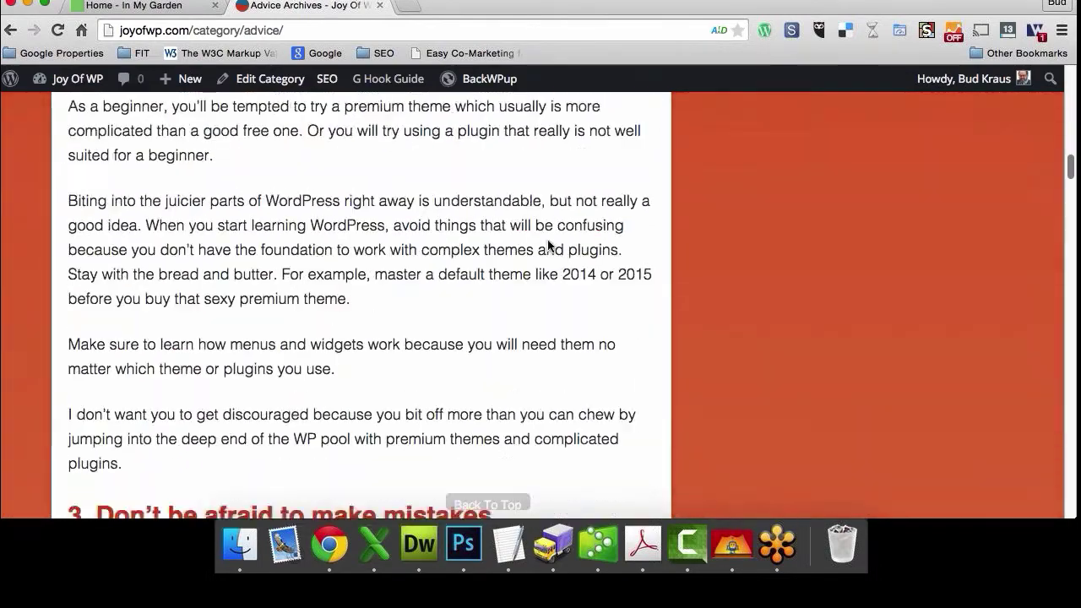
scroll(548, 246, "down", 15)
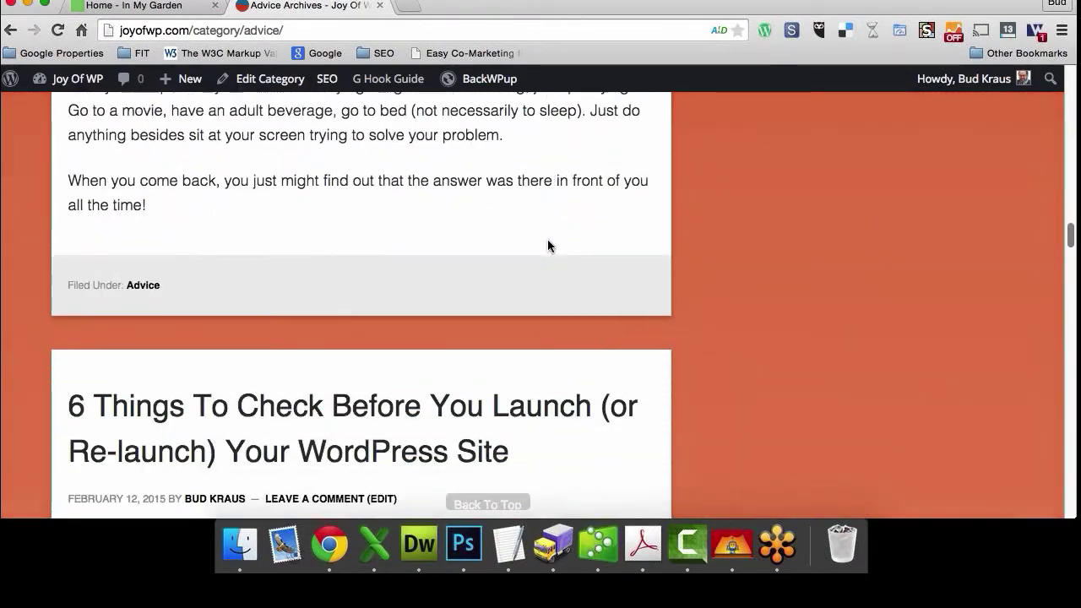
scroll(548, 246, "down", 15)
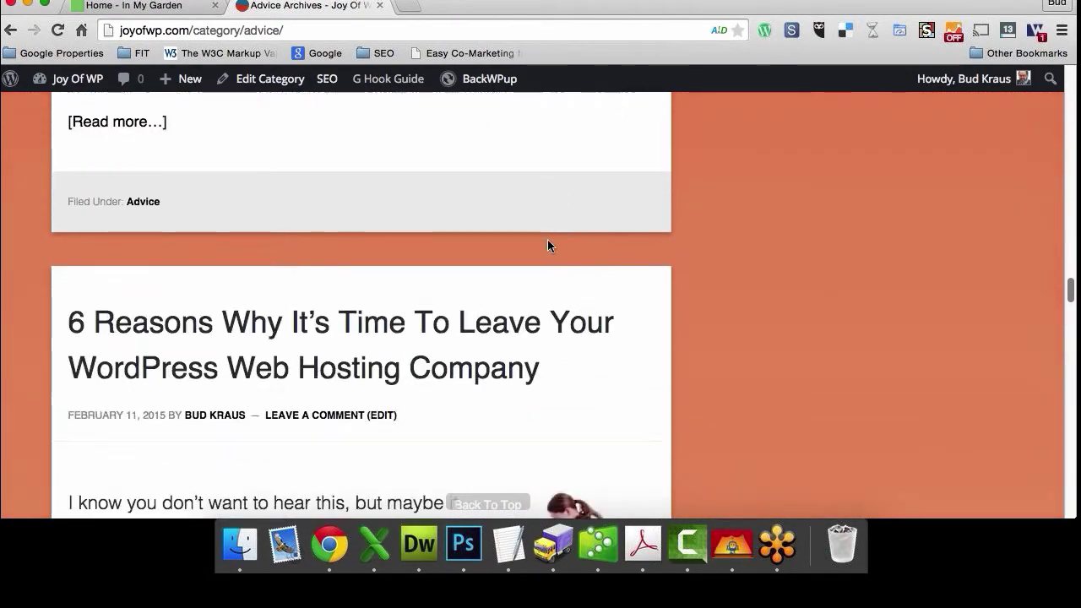
scroll(548, 245, "down", 5)
scroll(548, 246, "up", 8)
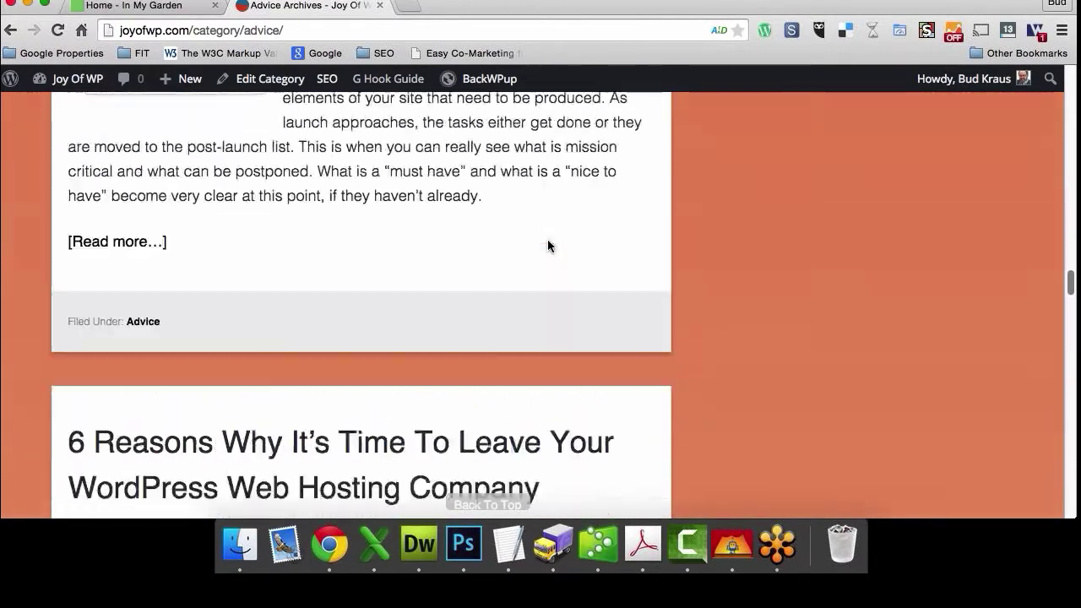
scroll(547, 246, "up", 20)
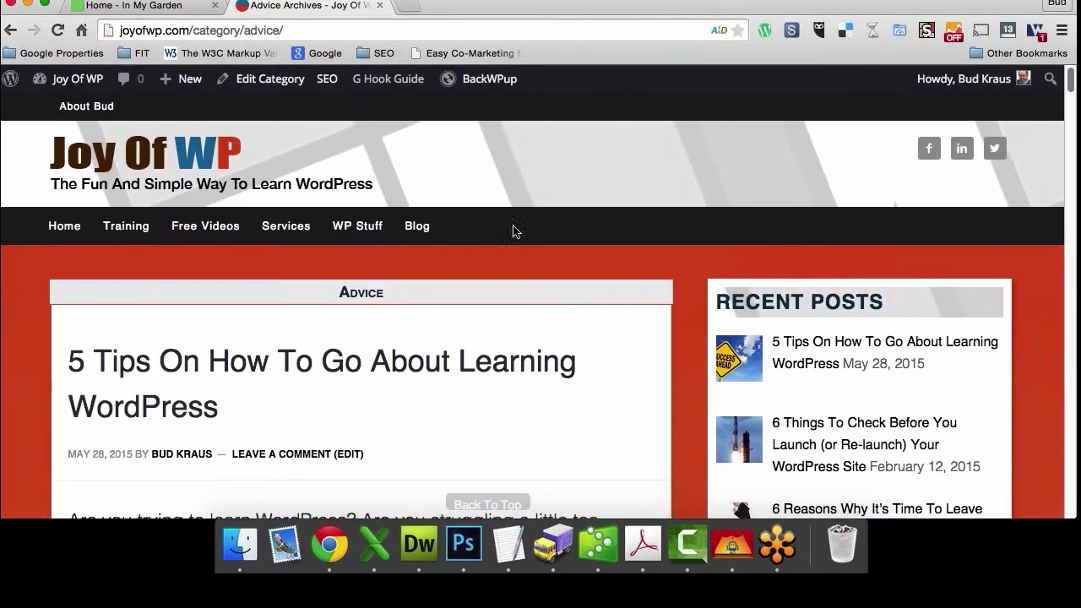
Open the Plugins category archive under Blog and look through the posts filed there.
left_click(424, 312)
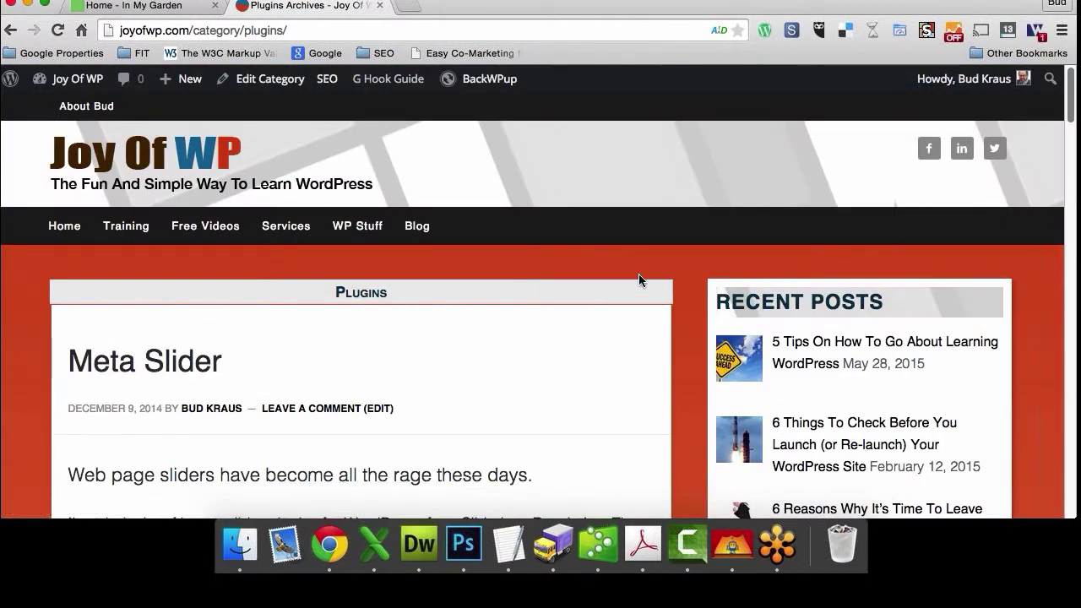
scroll(638, 280, "down", 1)
scroll(639, 280, "down", 3)
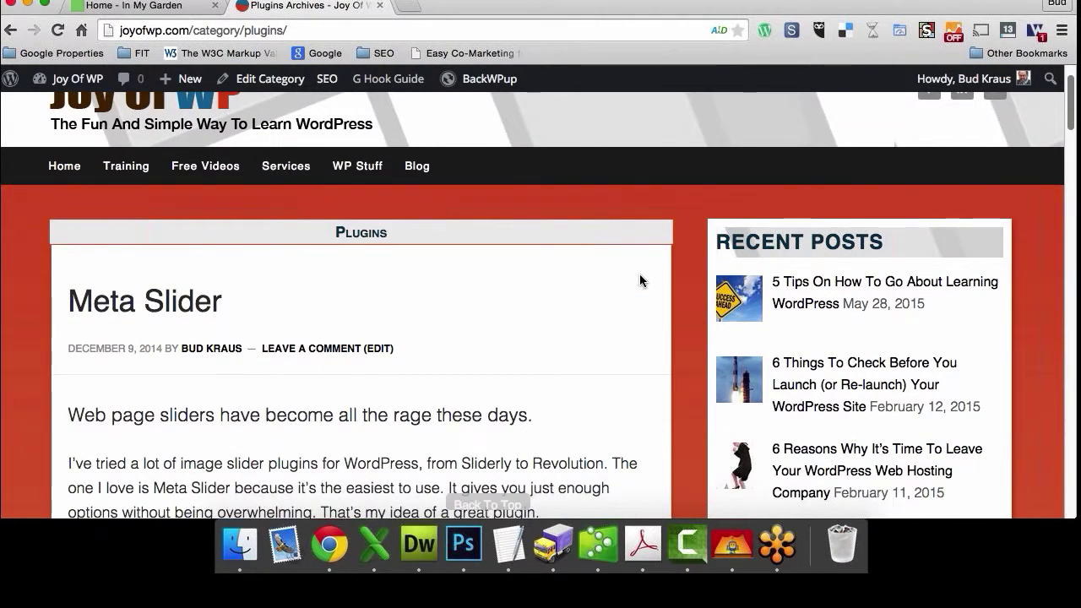
scroll(639, 280, "down", 5)
scroll(639, 274, "down", 15)
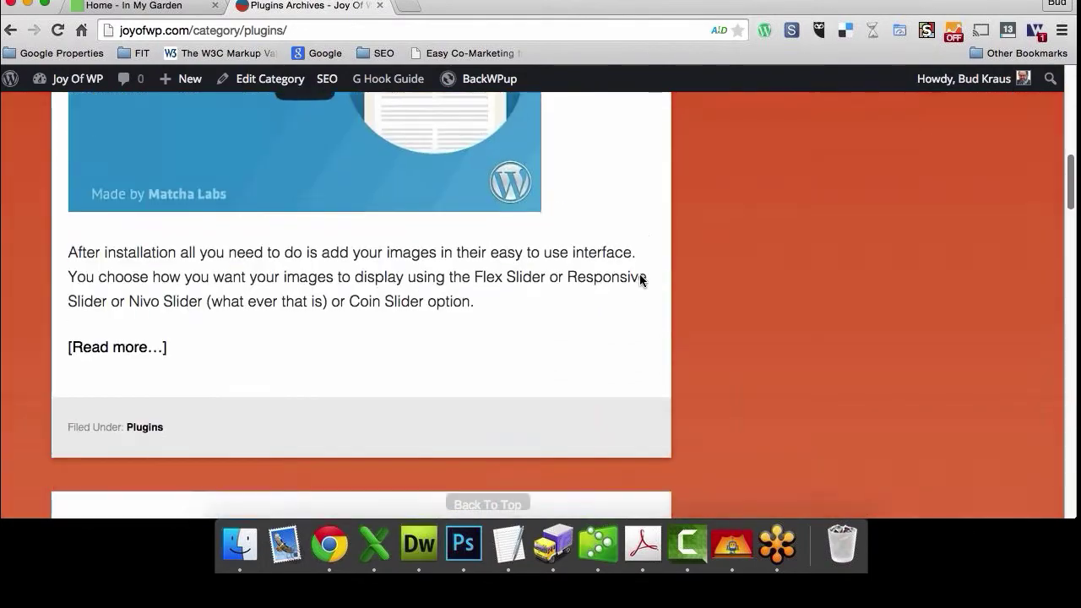
scroll(639, 273, "down", 15)
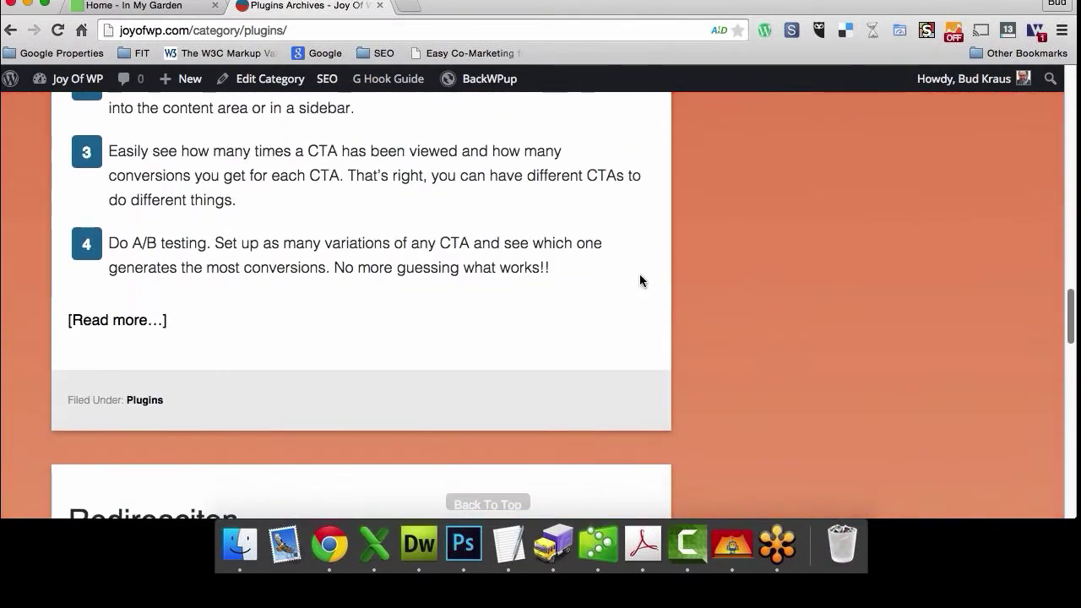
scroll(639, 273, "up", 18)
scroll(639, 280, "up", 3)
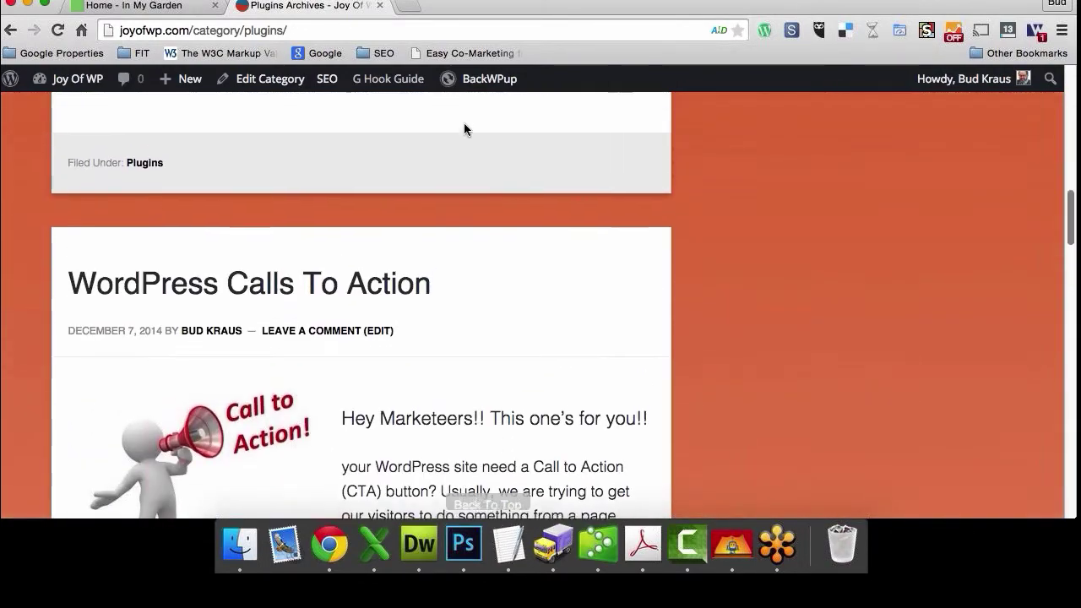
Go to the site's dashboard, open the post categories and review each category's post count.
mouse_move(72, 80)
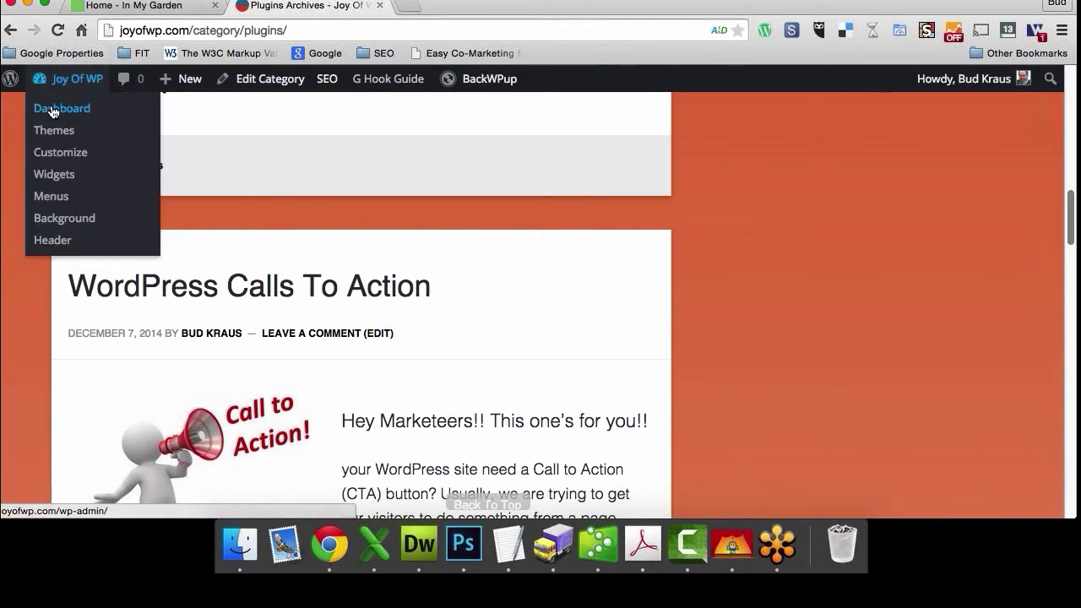
left_click(53, 111)
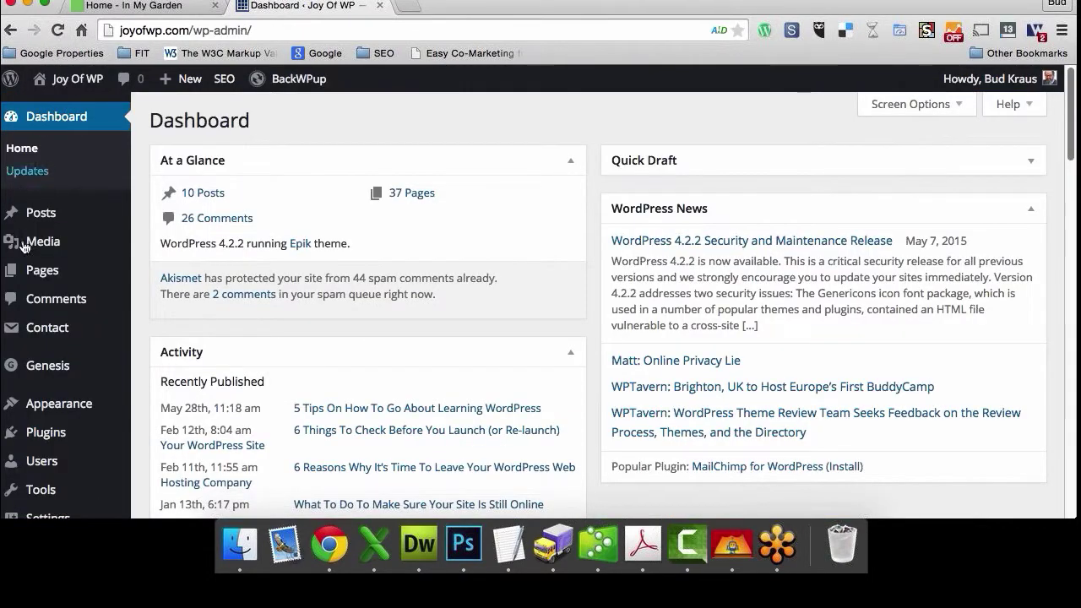
mouse_move(46, 224)
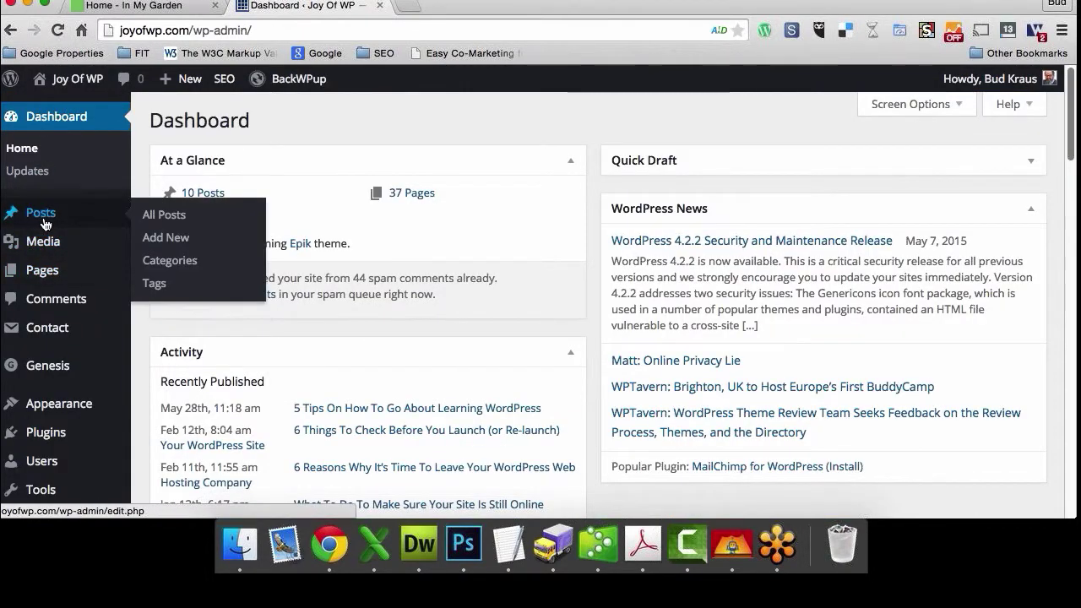
left_click(178, 258)
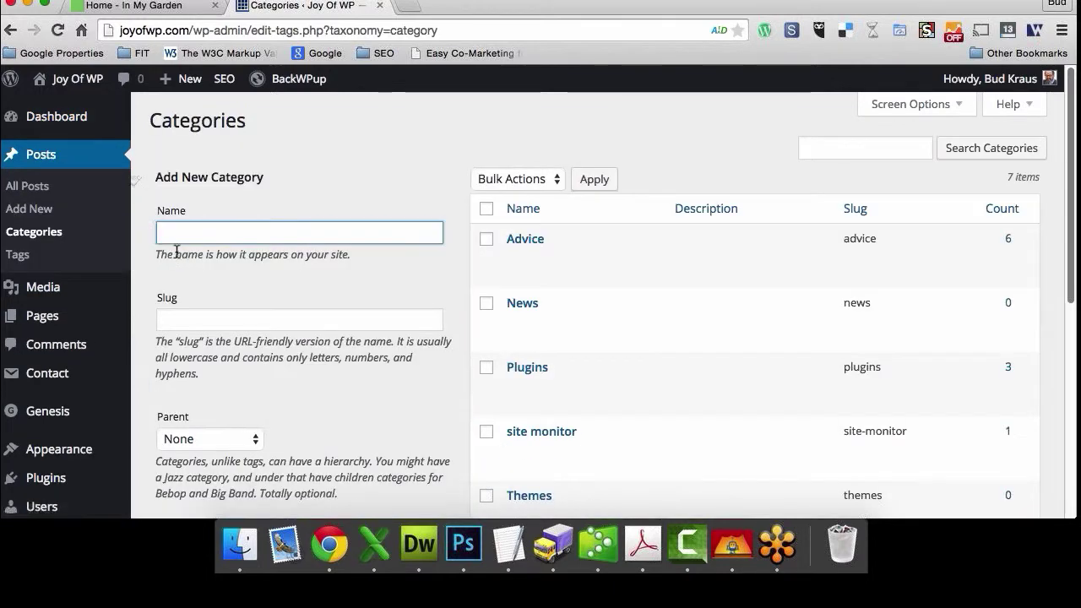
mouse_move(611, 251)
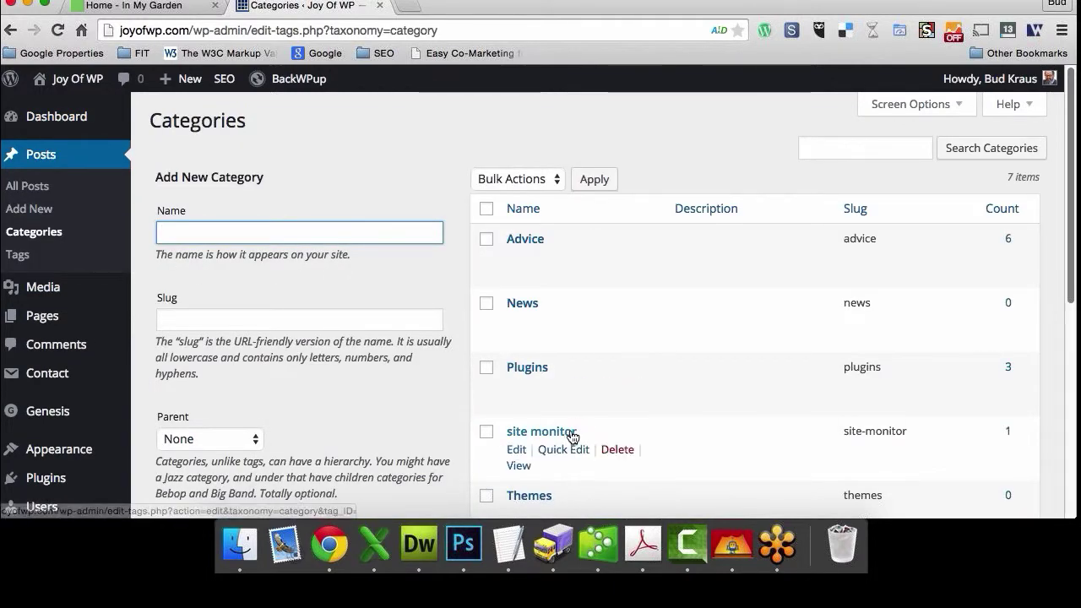
mouse_move(549, 257)
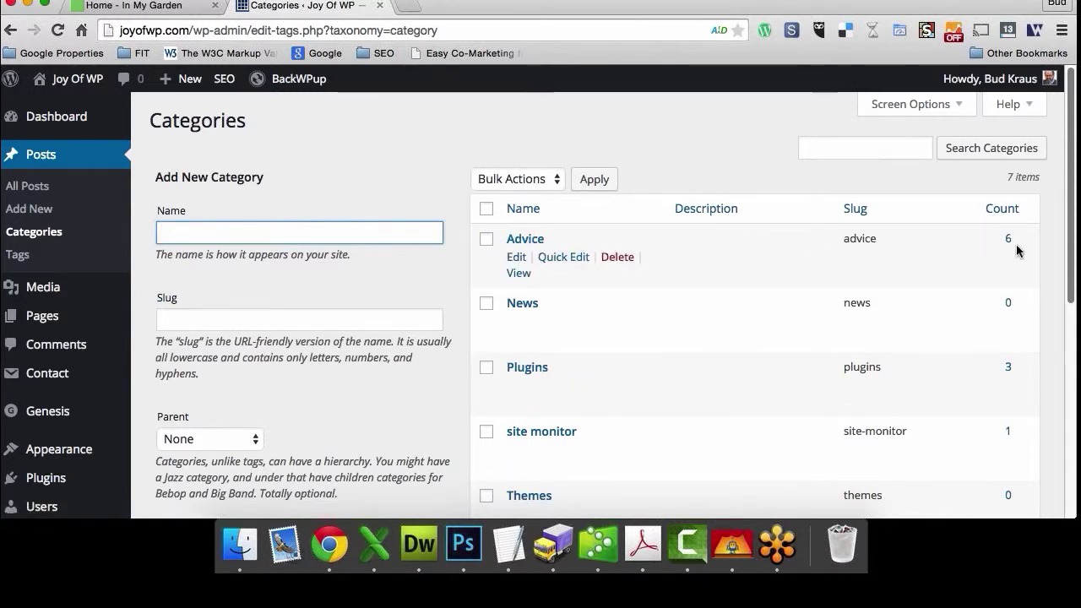
mouse_move(683, 331)
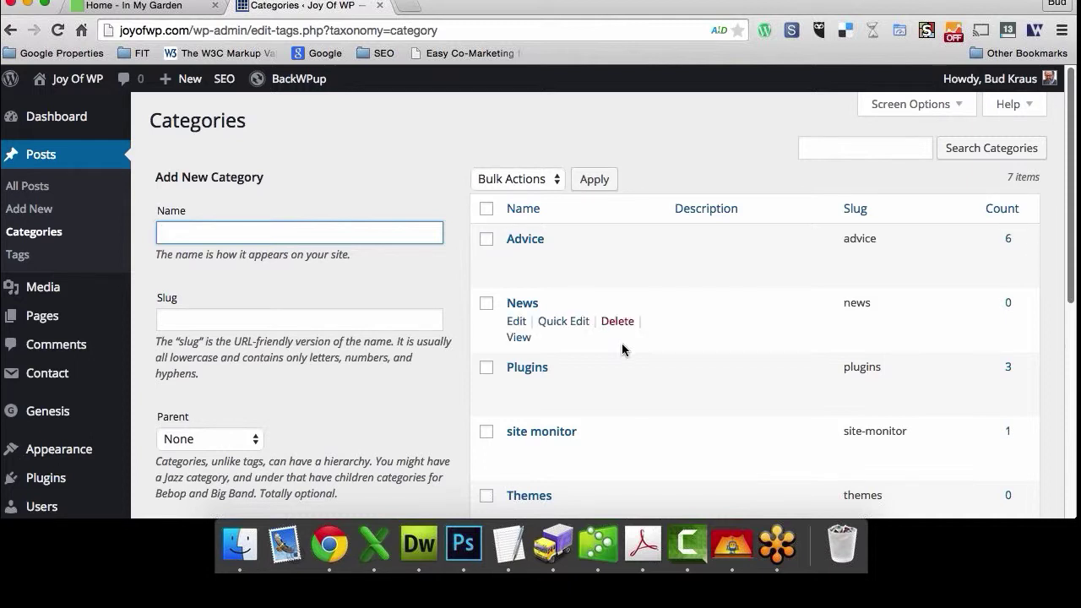
mouse_move(792, 381)
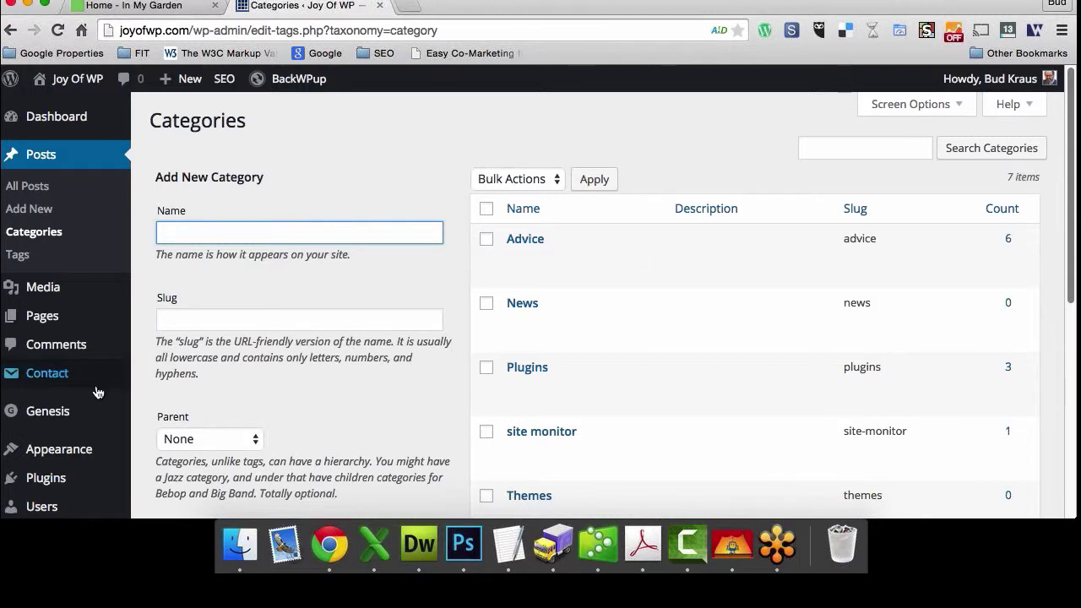
Open the menu editor and examine the types of the sub items under Blog in Primary Nav (bottom).
scroll(85, 391, "down", 1)
mouse_move(51, 397)
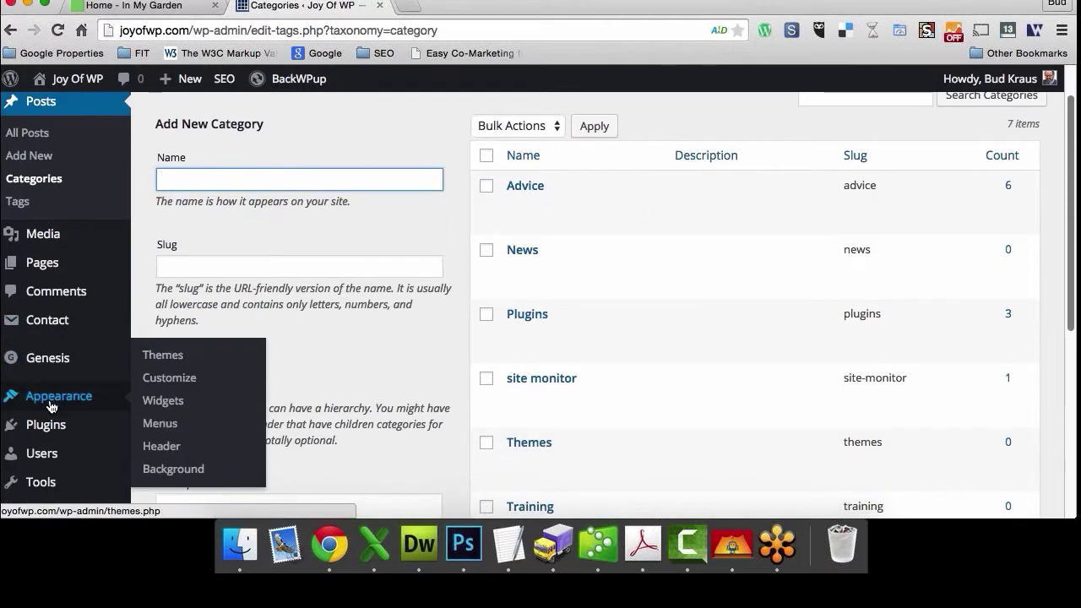
left_click(150, 425)
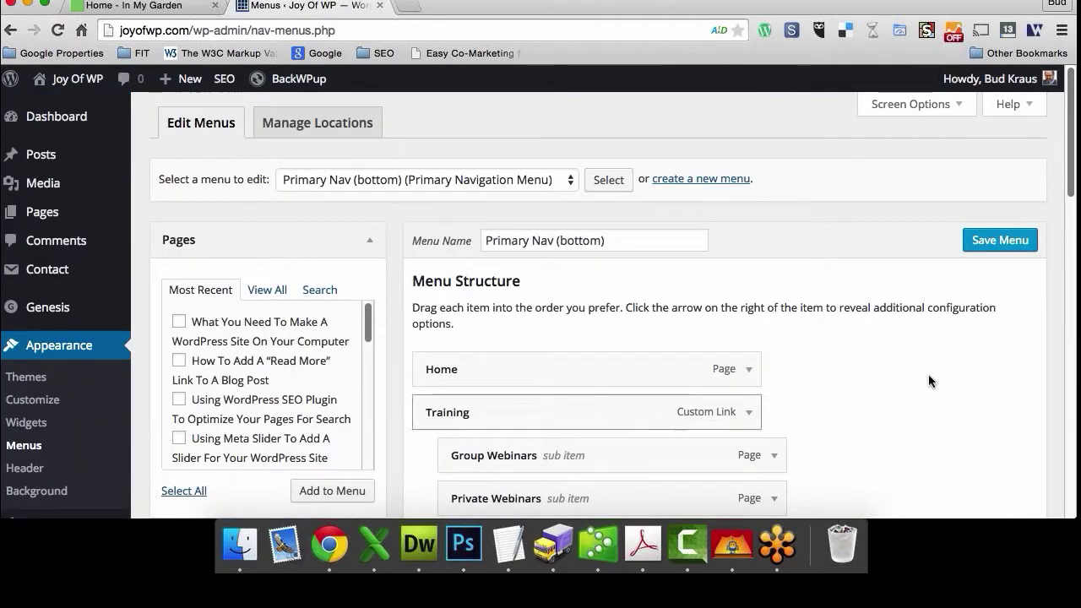
scroll(931, 375, "down", 5)
scroll(931, 380, "down", 5)
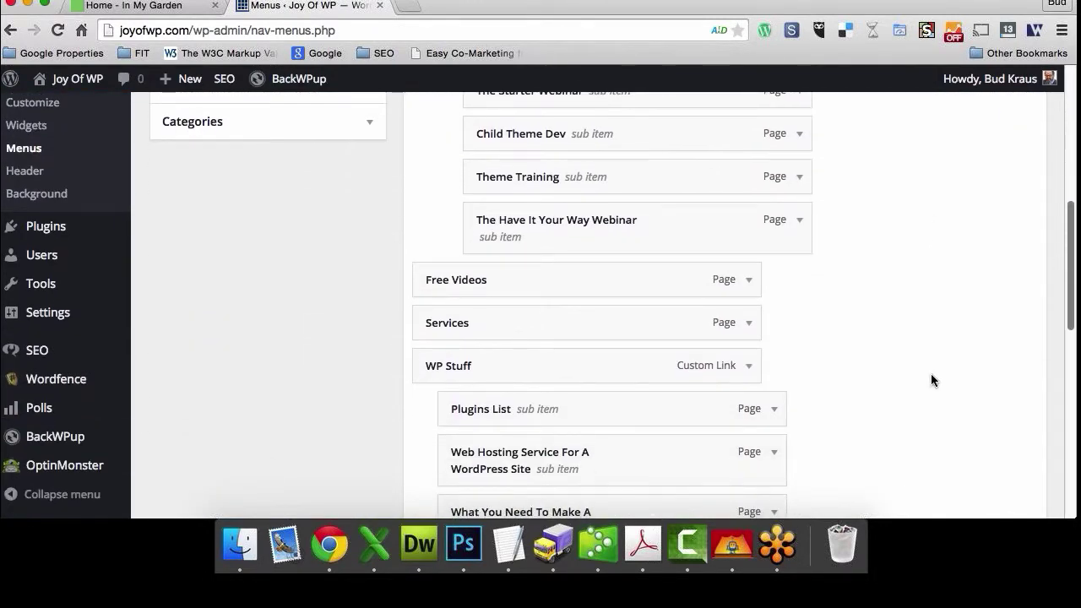
scroll(930, 380, "down", 3)
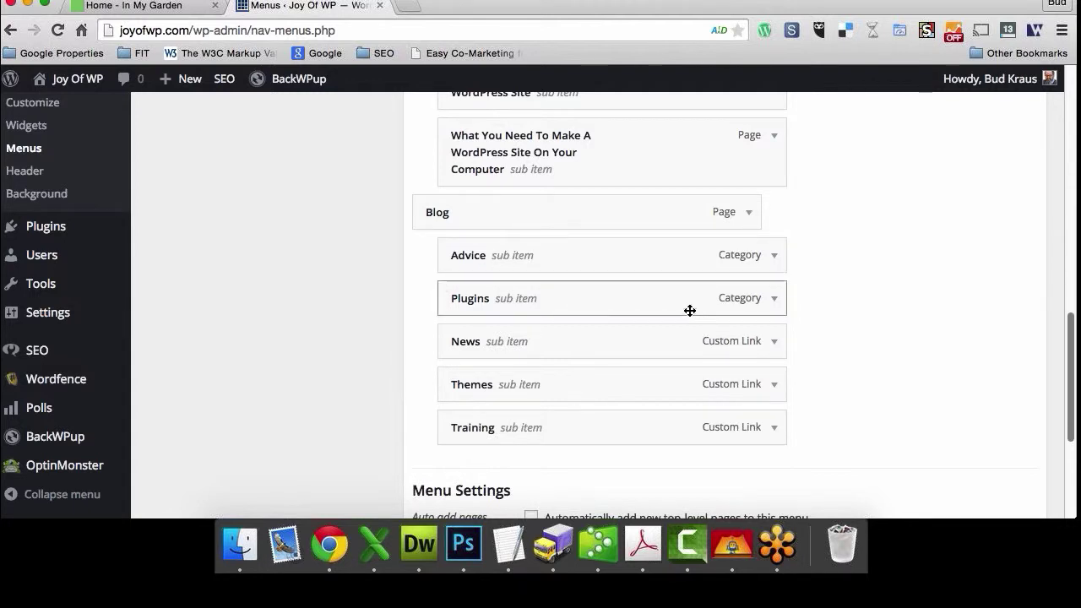
scroll(690, 310, "down", 1)
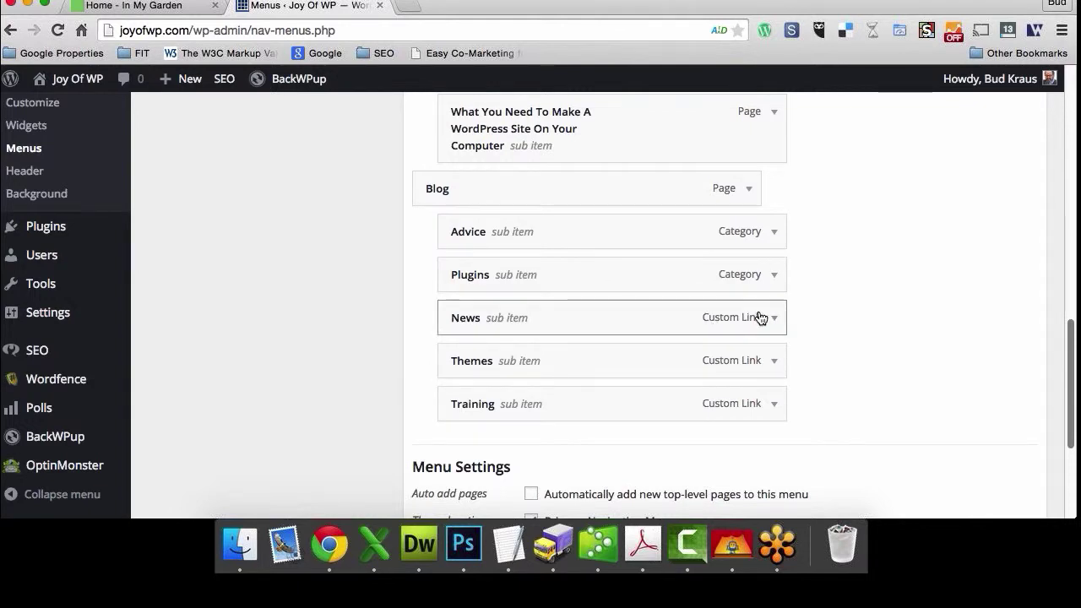
Switch to the In My Garden site, open its Blog page and look through the posts and their categories.
left_click(137, 7)
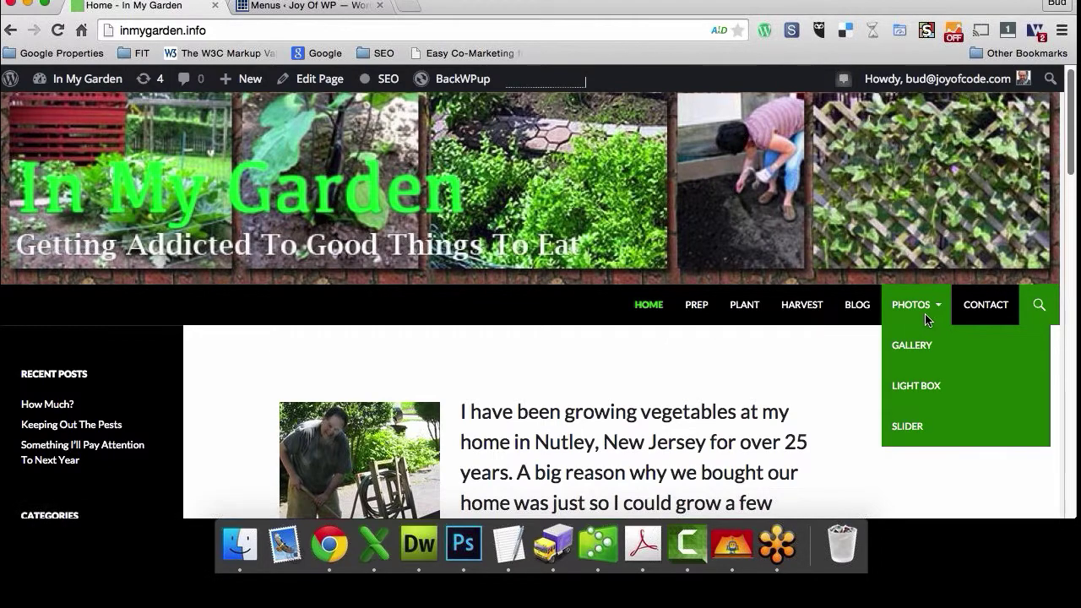
left_click(865, 311)
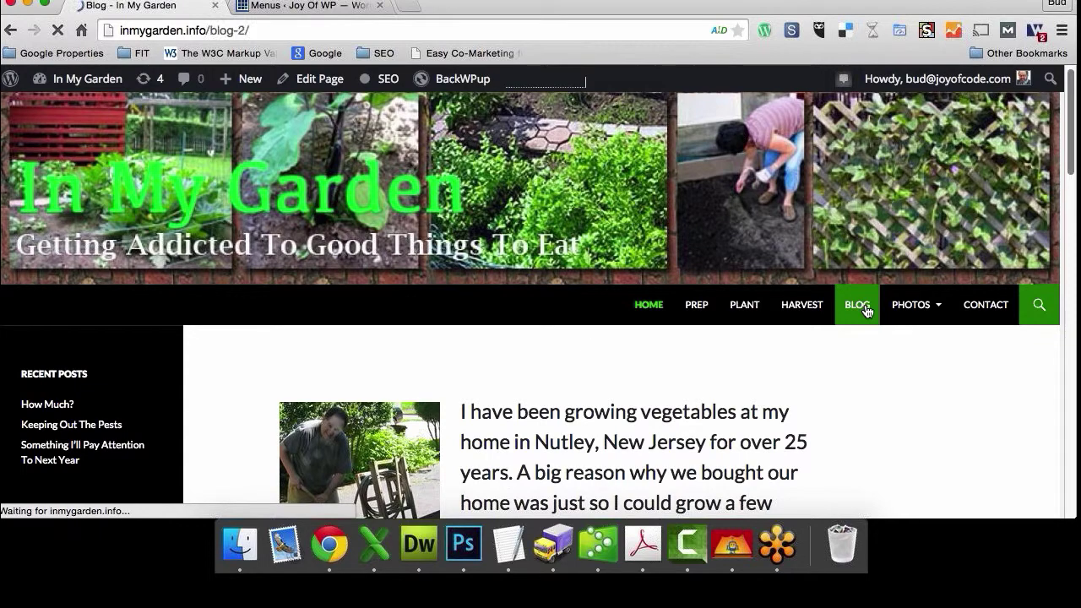
scroll(866, 311, "down", 5)
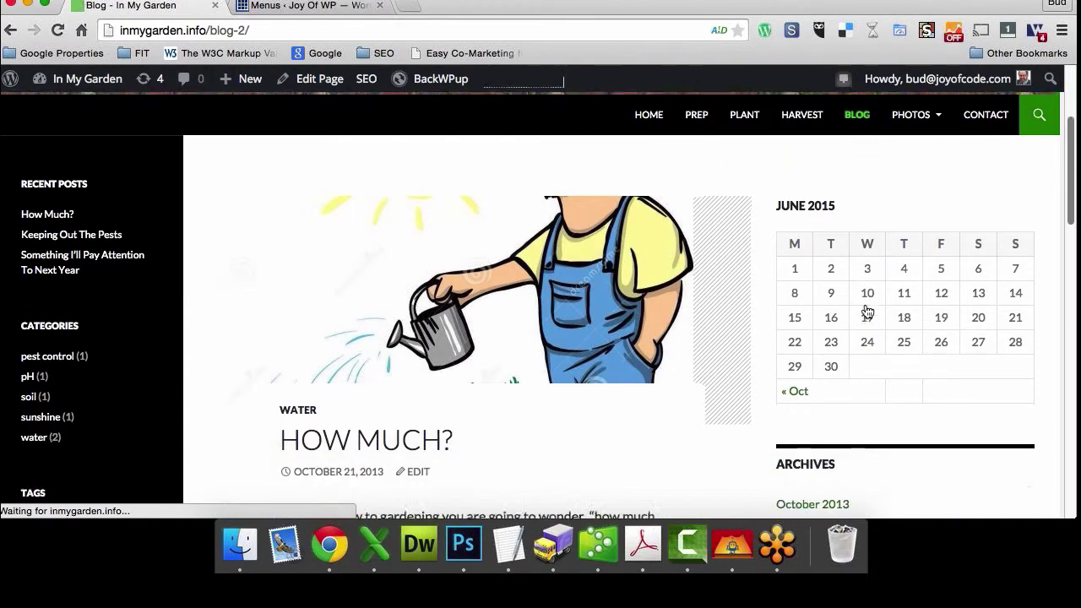
scroll(867, 312, "down", 10)
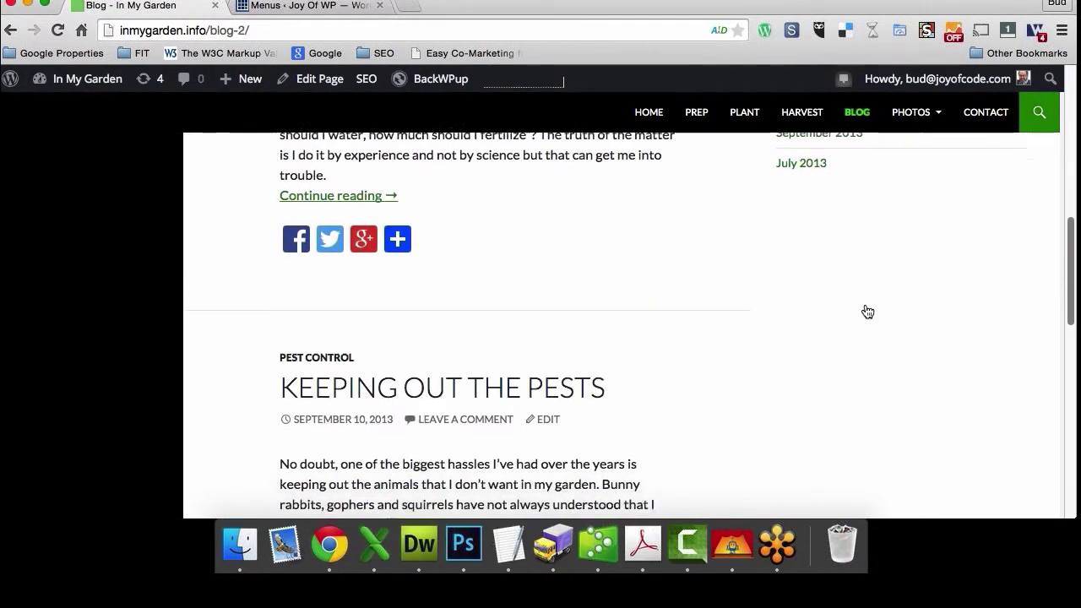
scroll(867, 312, "down", 5)
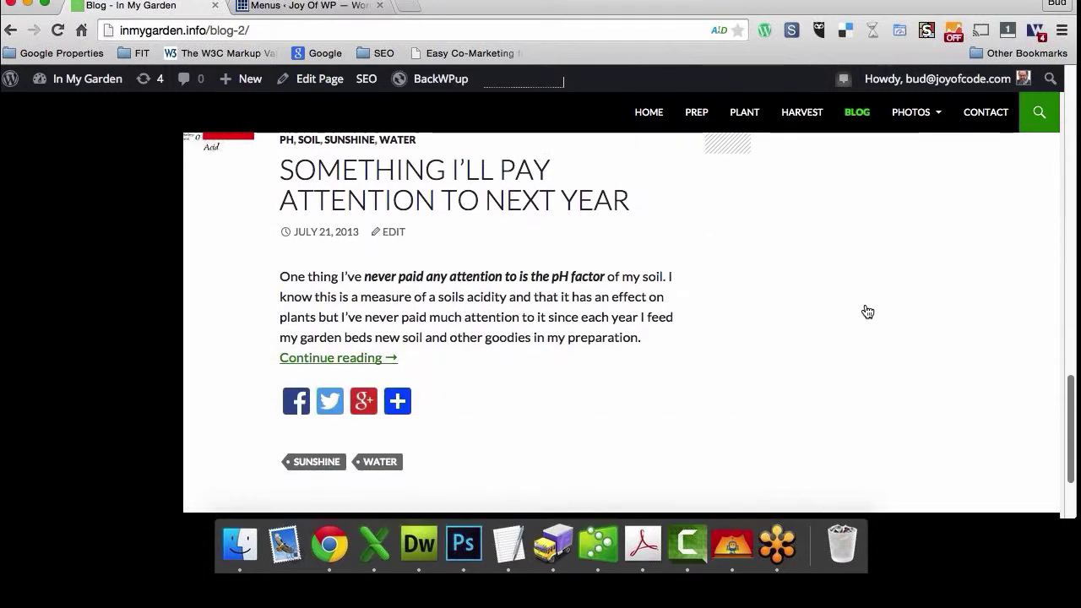
scroll(867, 312, "up", 15)
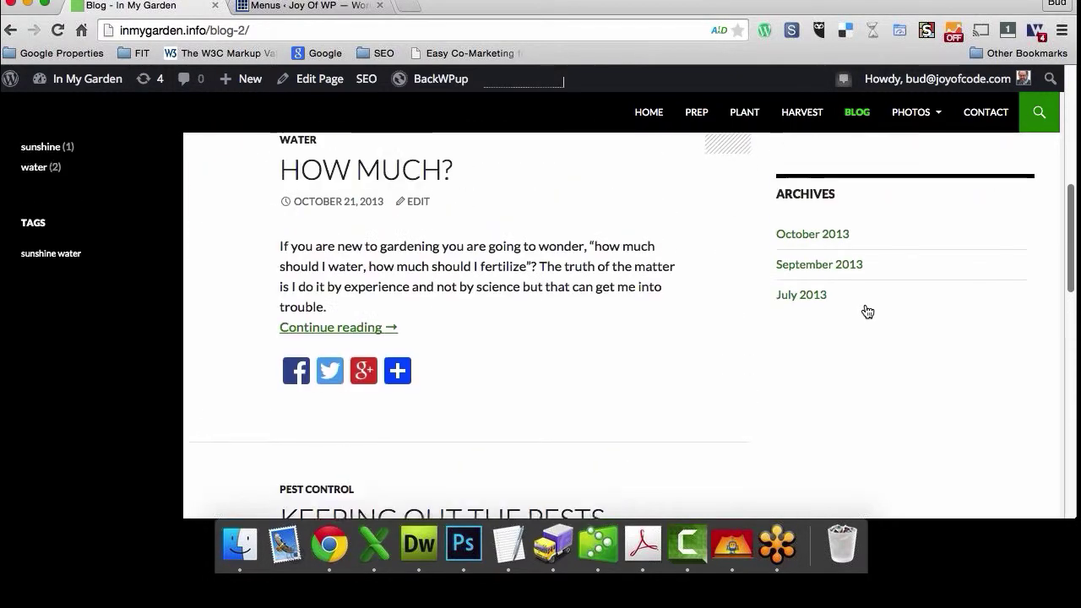
scroll(867, 311, "up", 5)
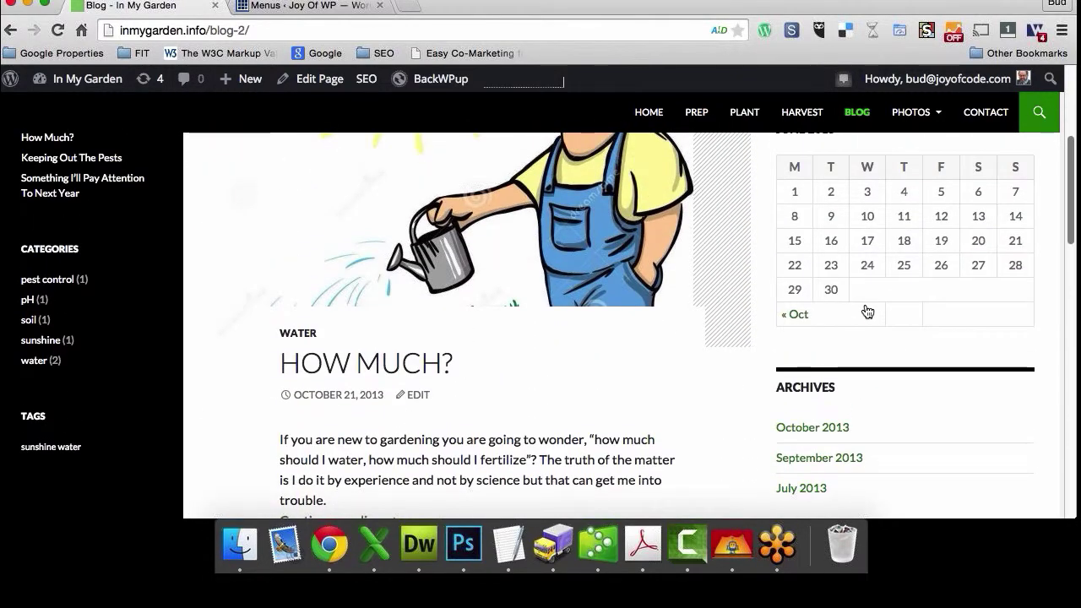
scroll(867, 311, "down", 1)
scroll(867, 311, "up", 4)
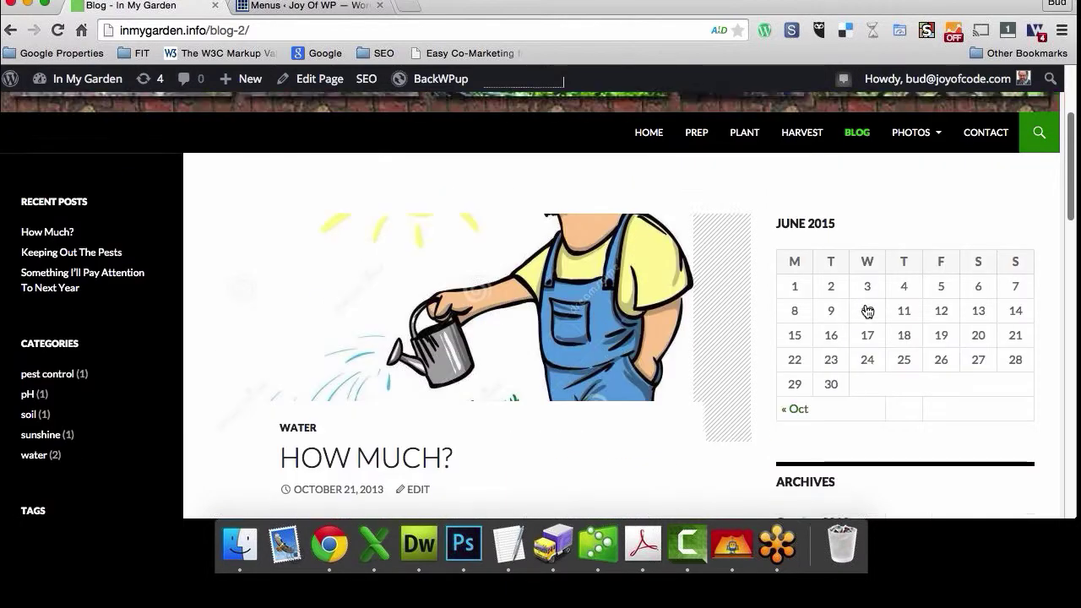
Go to the In My Garden dashboard and open the post categories.
scroll(867, 311, "up", 3)
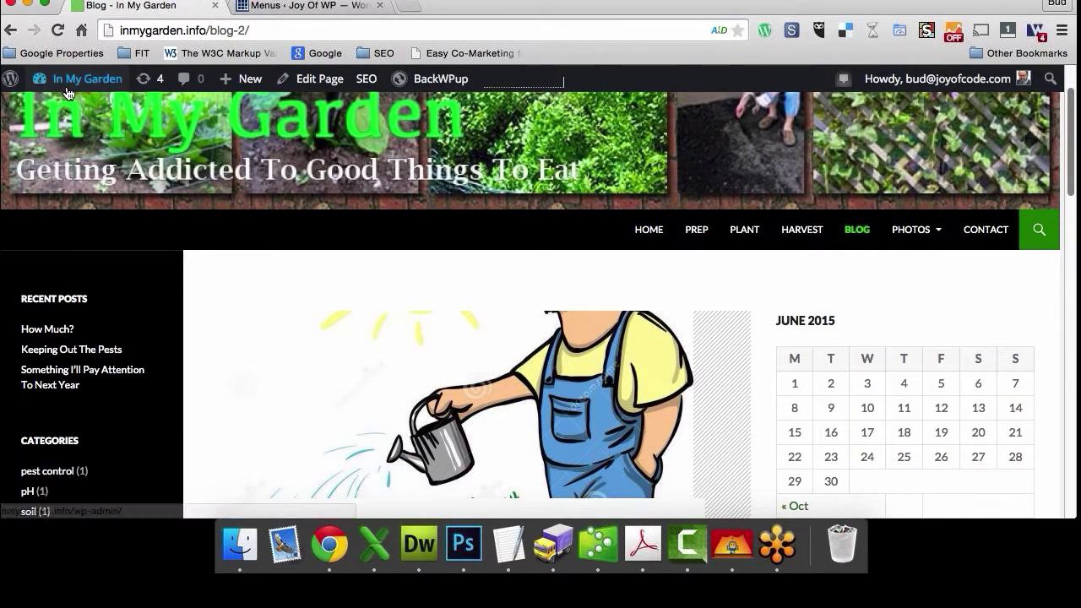
mouse_move(68, 93)
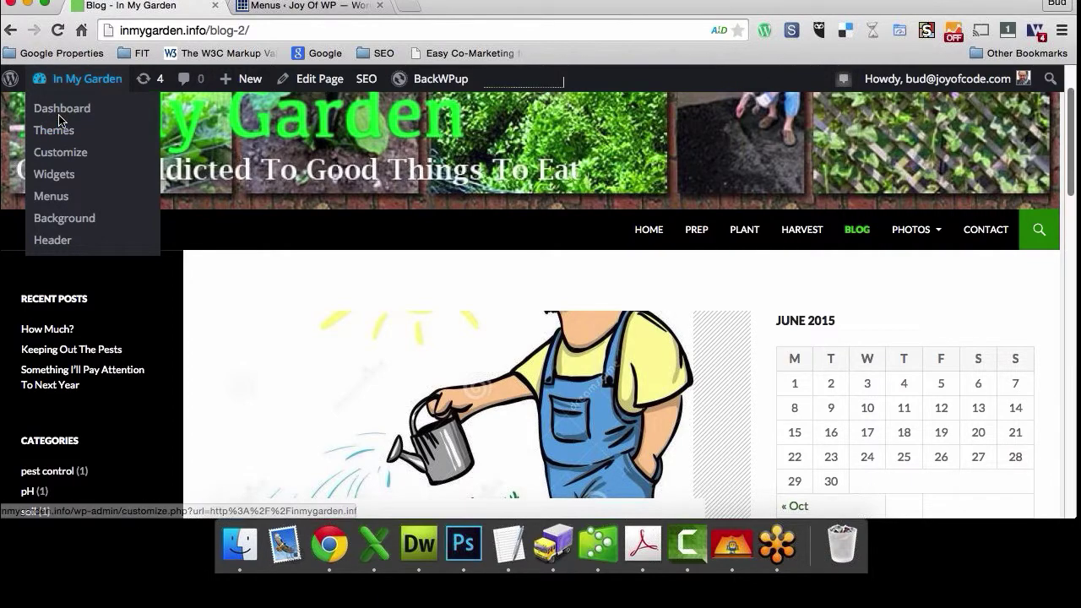
left_click(61, 111)
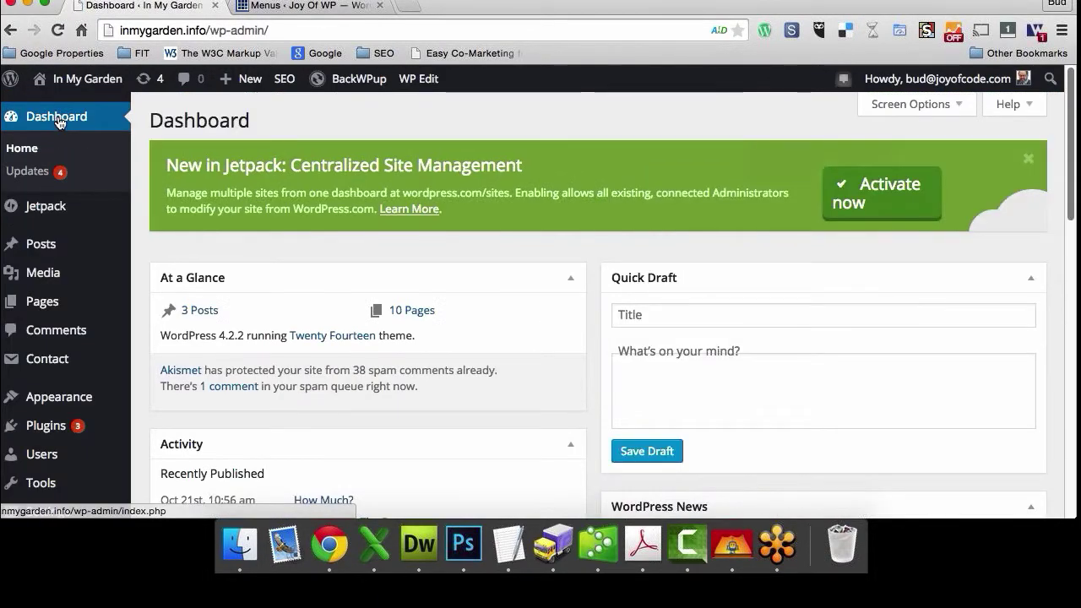
mouse_move(27, 251)
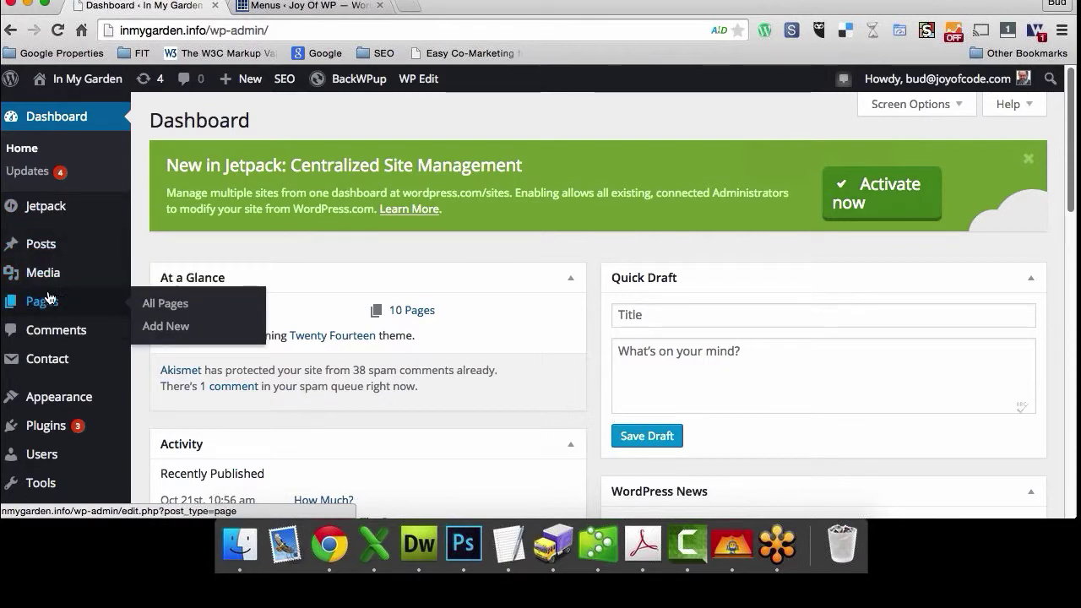
mouse_move(51, 272)
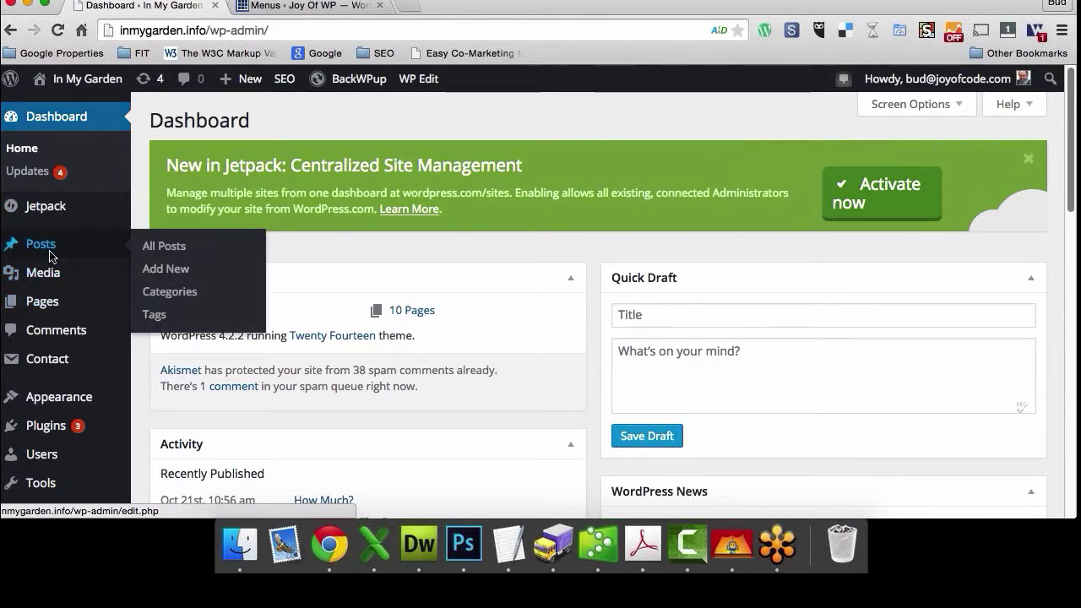
left_click(147, 293)
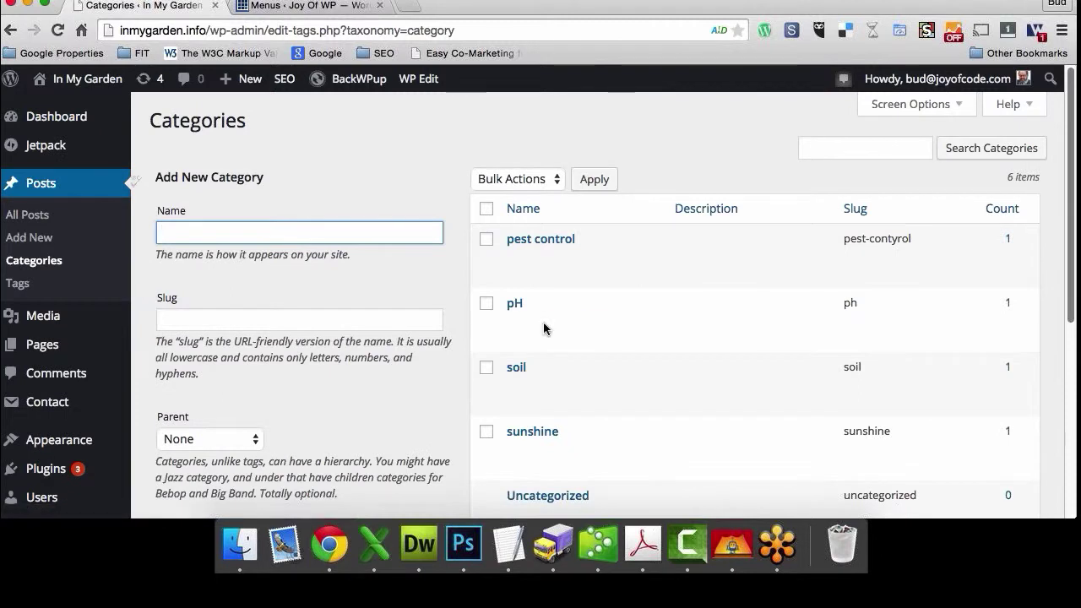
Examine the post count of each category, from pest control down to water.
mouse_move(706, 323)
scroll(706, 323, "down", 1)
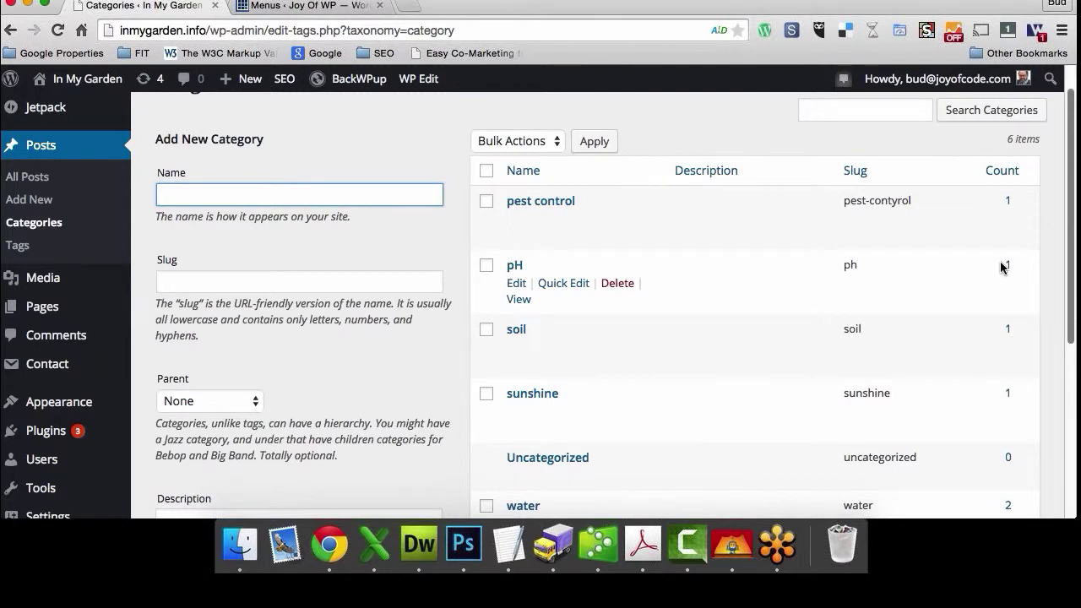
scroll(1001, 267, "down", 1)
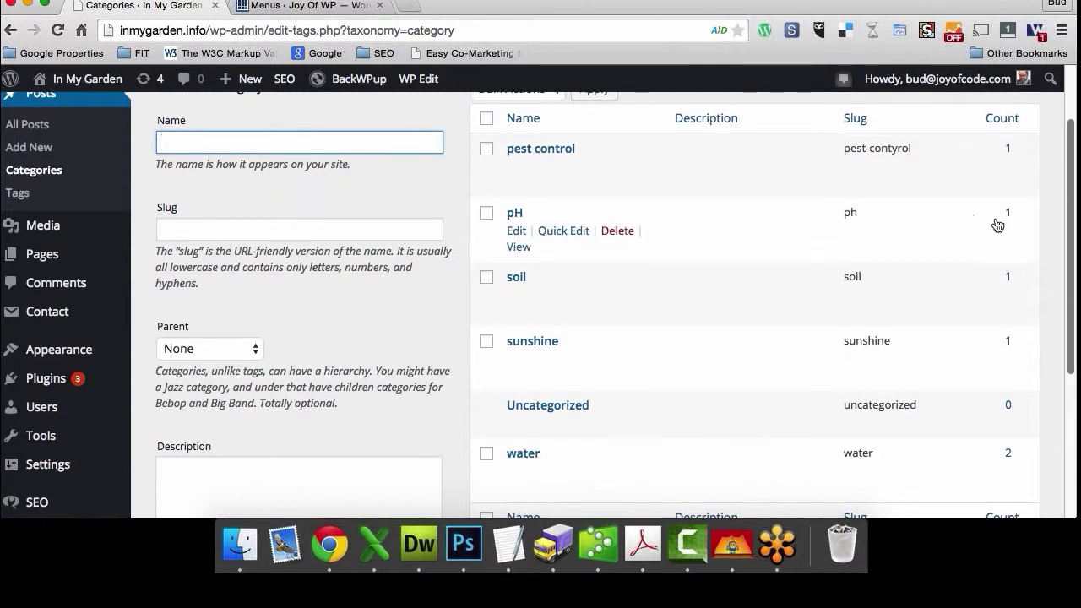
scroll(995, 223, "down", 2)
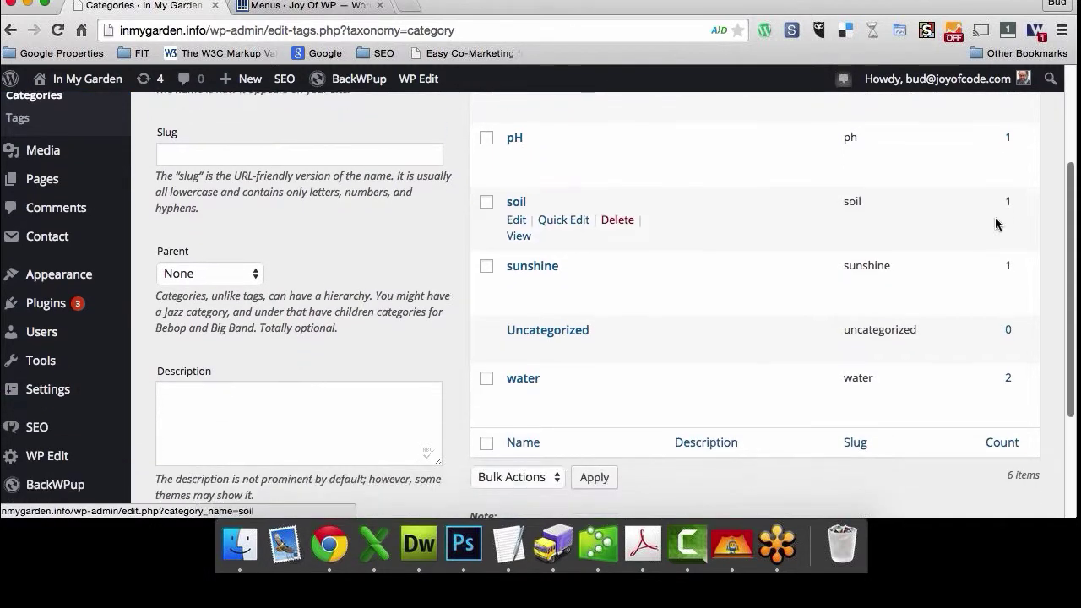
mouse_move(602, 402)
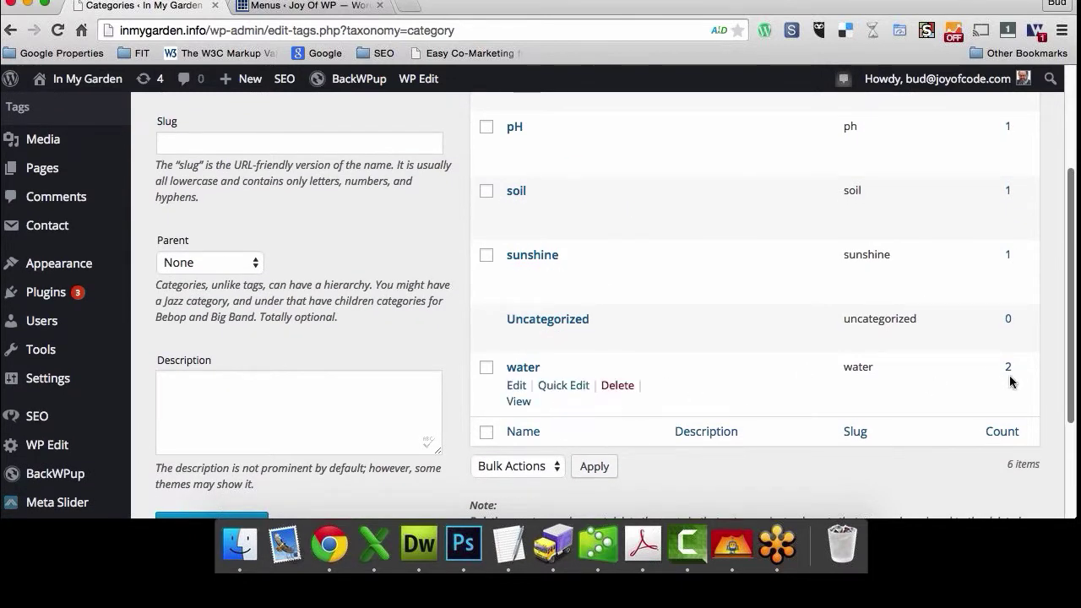
scroll(1009, 375, "up", 2)
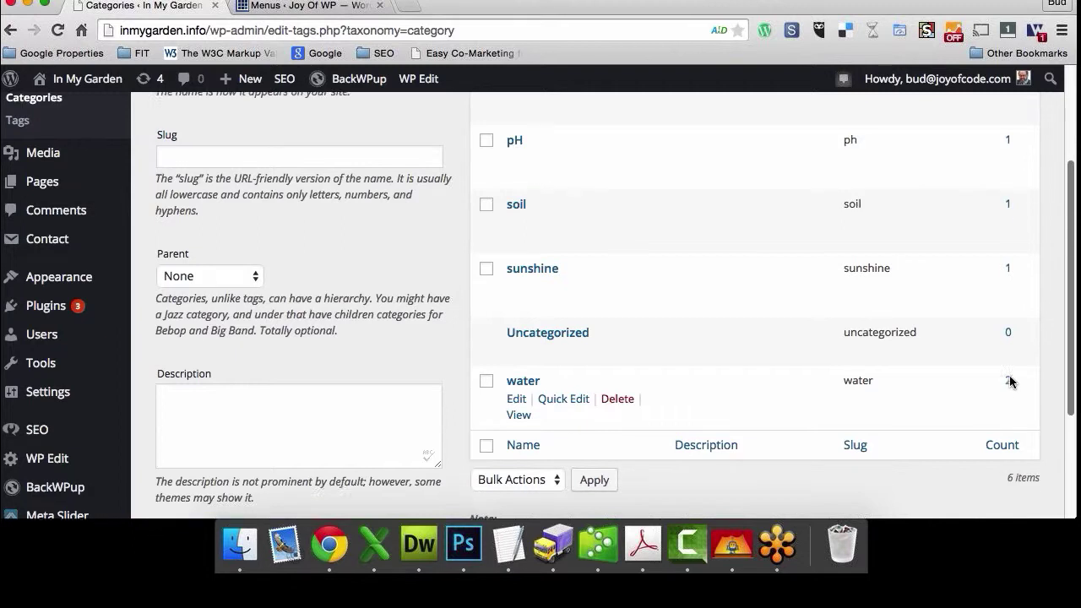
scroll(1009, 382, "down", 2)
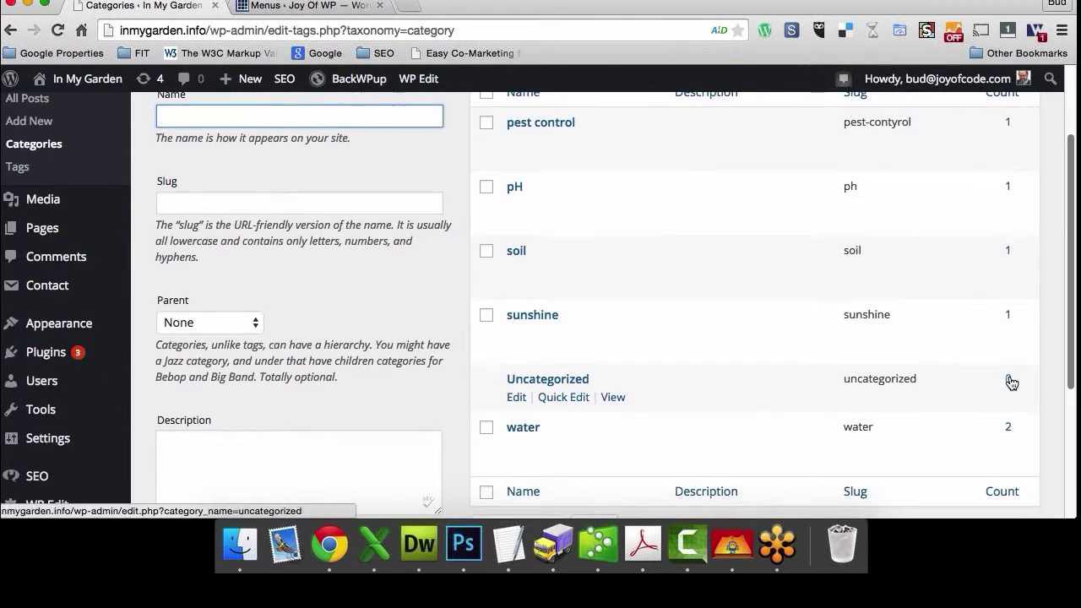
scroll(1010, 378, "down", 1)
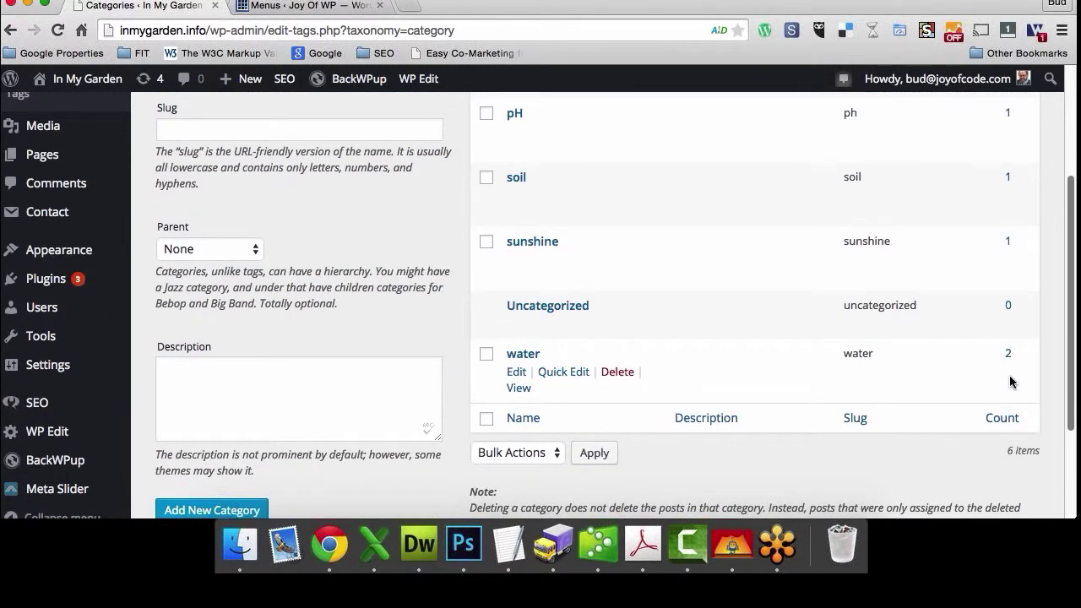
scroll(1010, 378, "down", 1)
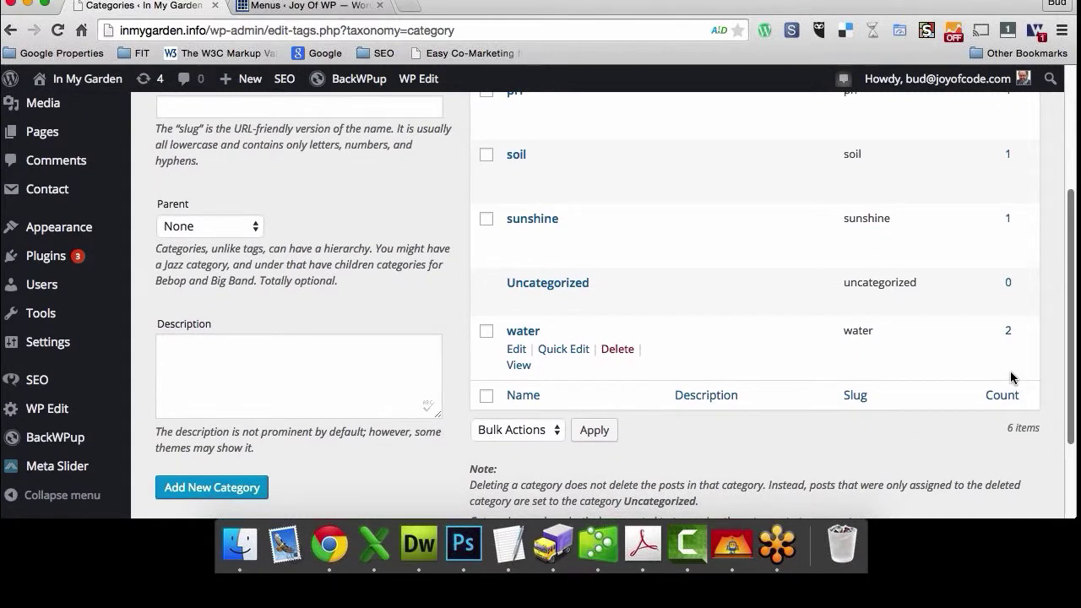
Open the site's menu editor and bring the Sidebar Menu's structure and the available item types into view.
scroll(1010, 378, "down", 2)
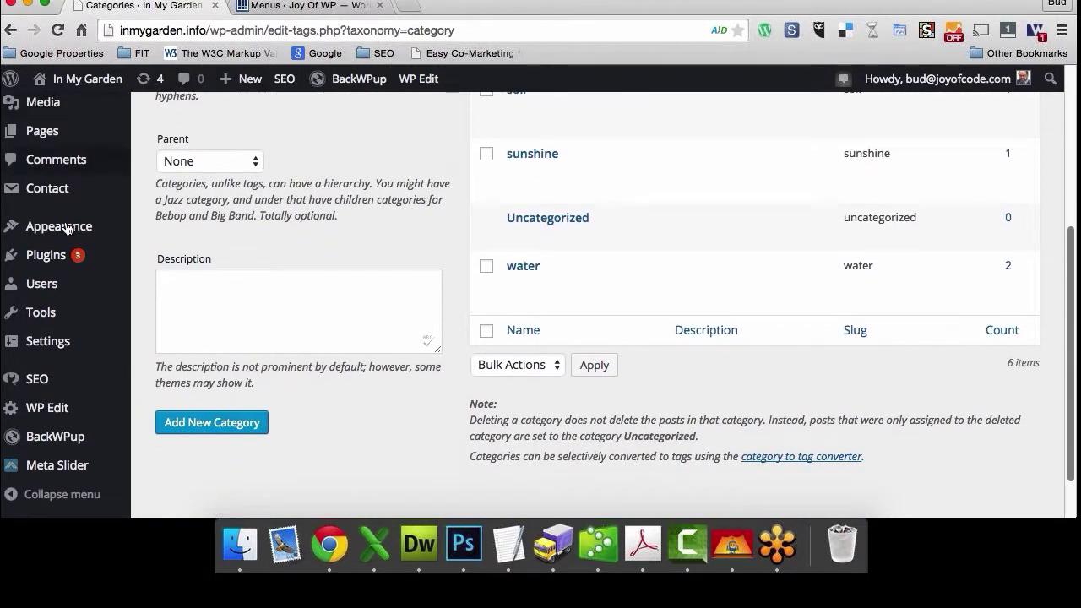
scroll(84, 270, "down", 2)
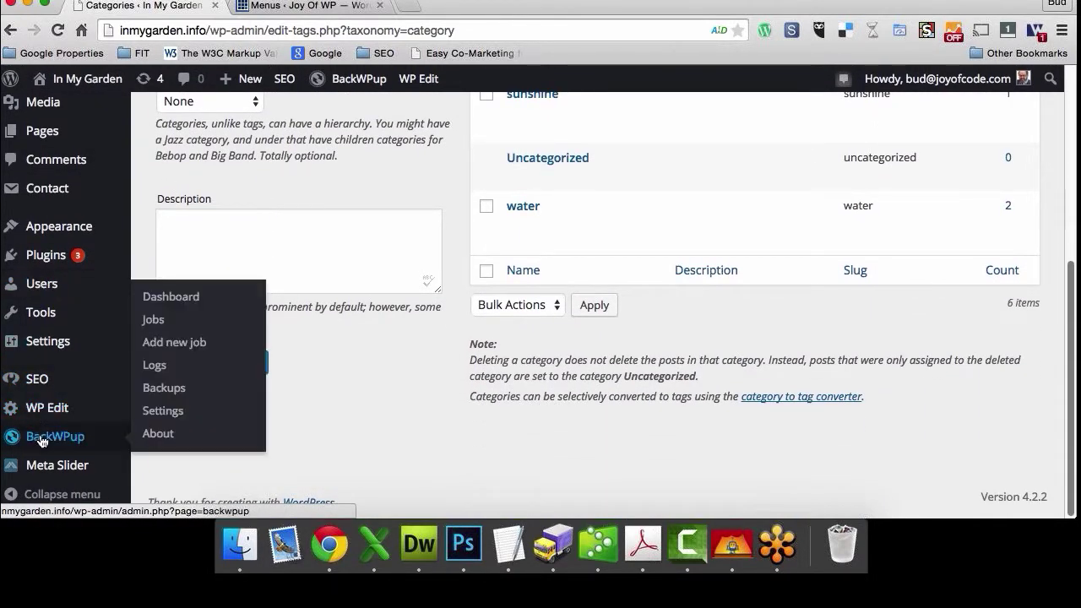
mouse_move(55, 371)
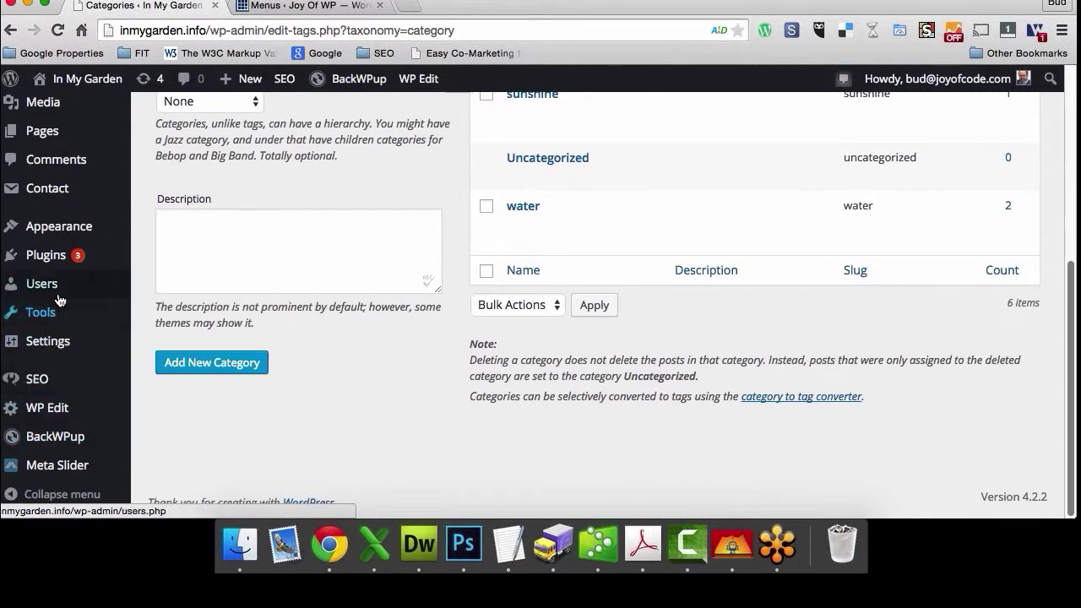
mouse_move(67, 226)
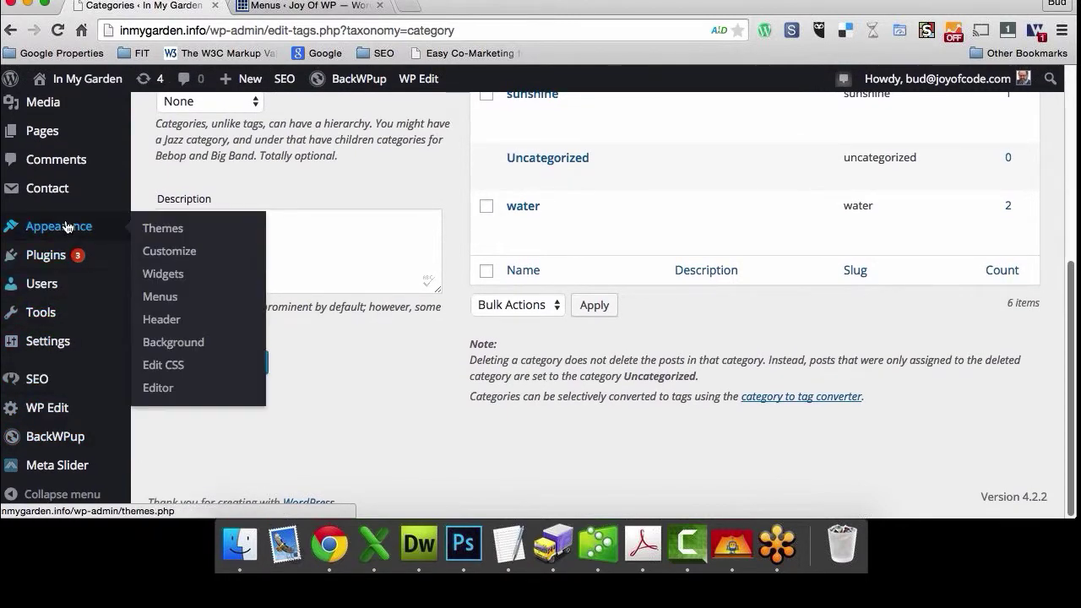
left_click(160, 297)
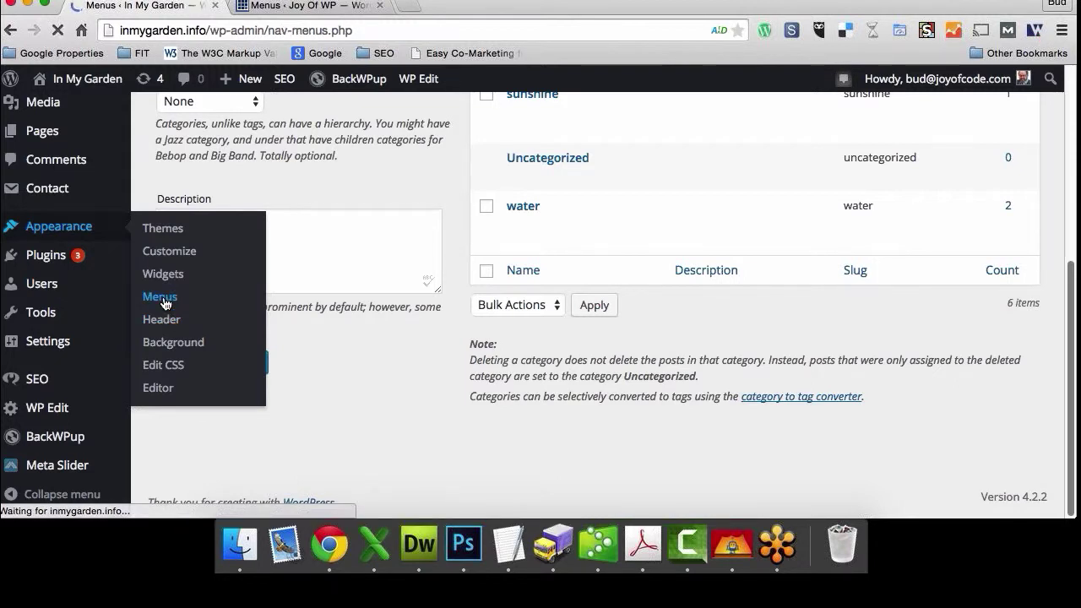
scroll(936, 254, "down", 5)
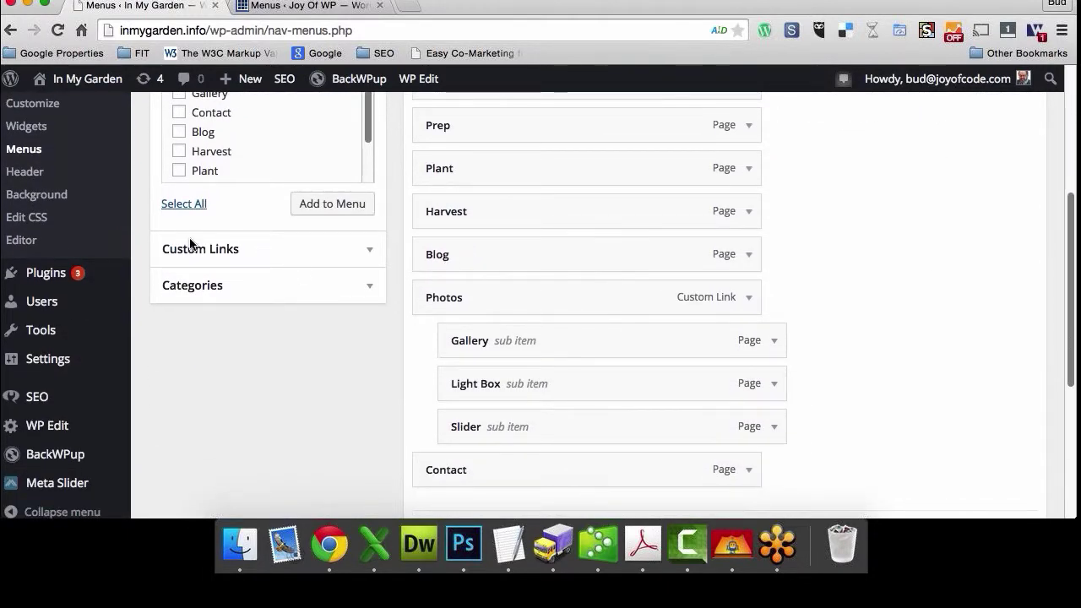
Add the water and pH post categories to the Sidebar Menu.
left_click(373, 285)
scroll(372, 283, "up", 2)
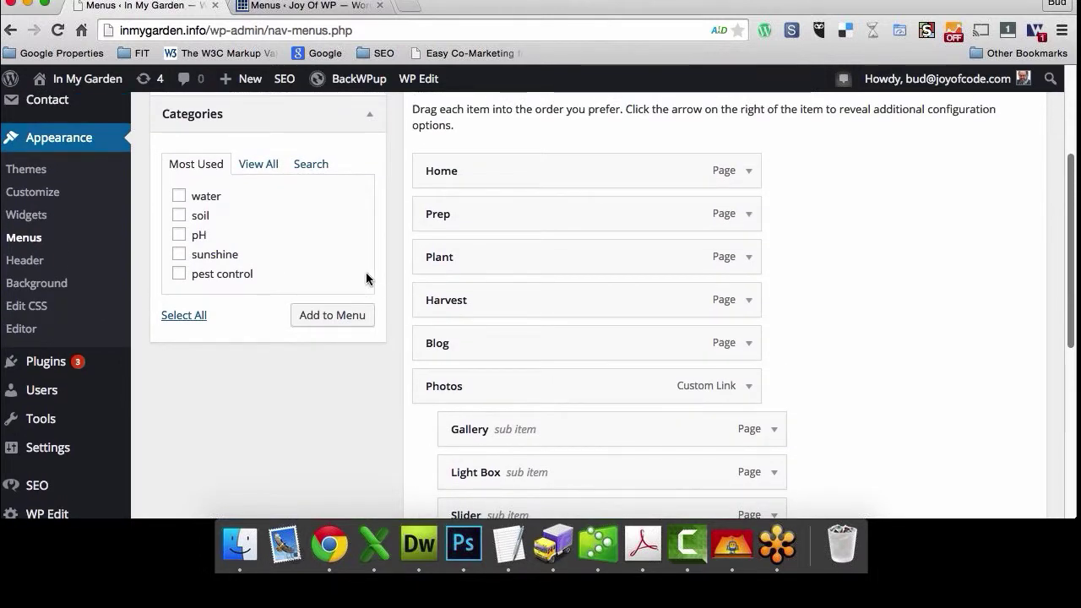
scroll(316, 250, "up", 2)
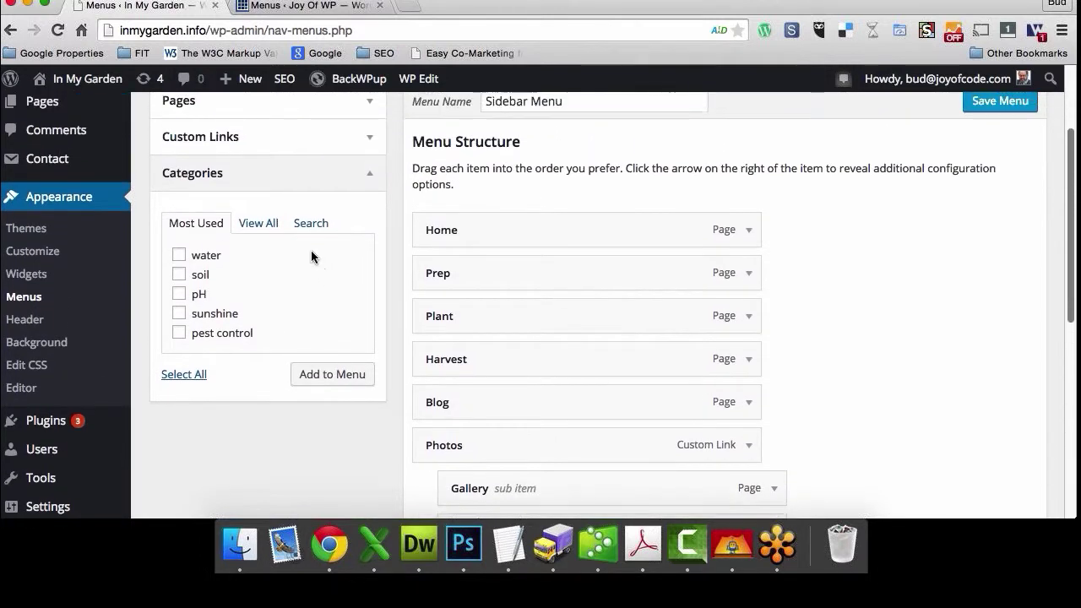
scroll(284, 248, "up", 1)
scroll(285, 249, "up", 3)
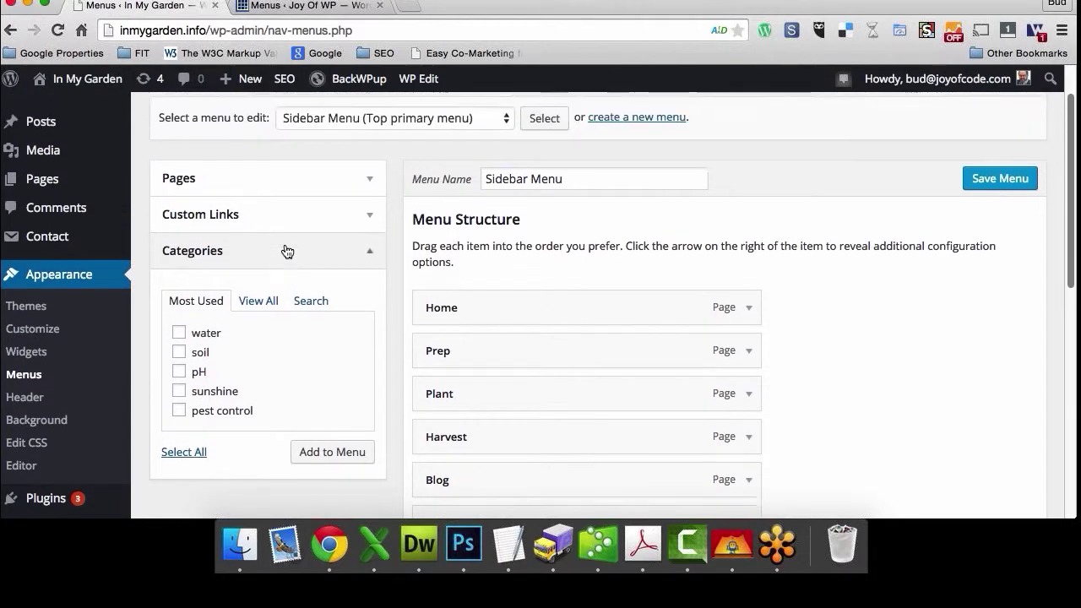
scroll(285, 249, "down", 4)
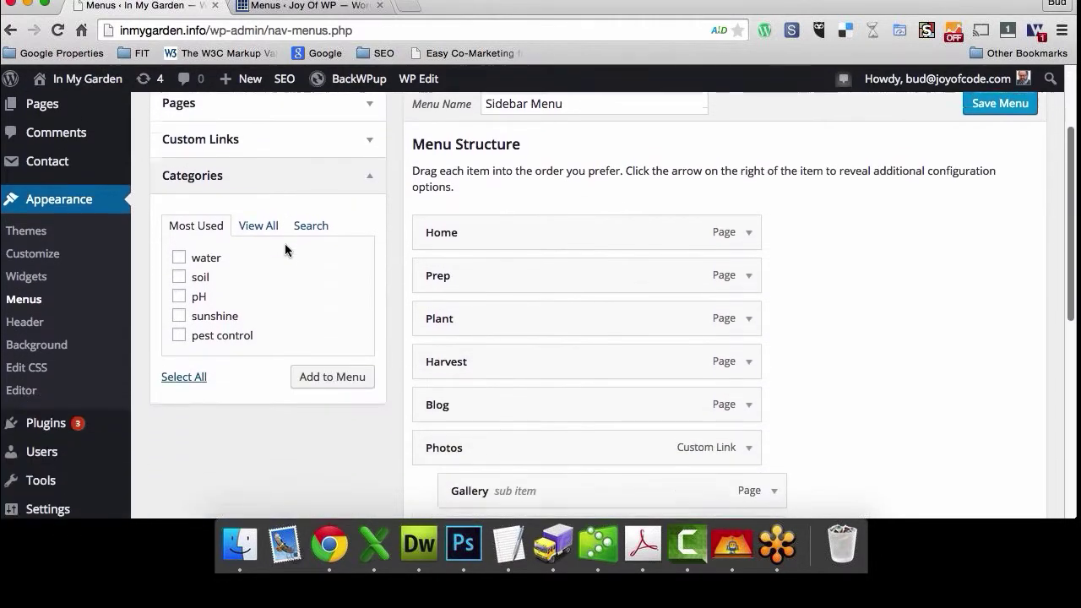
left_click(179, 251)
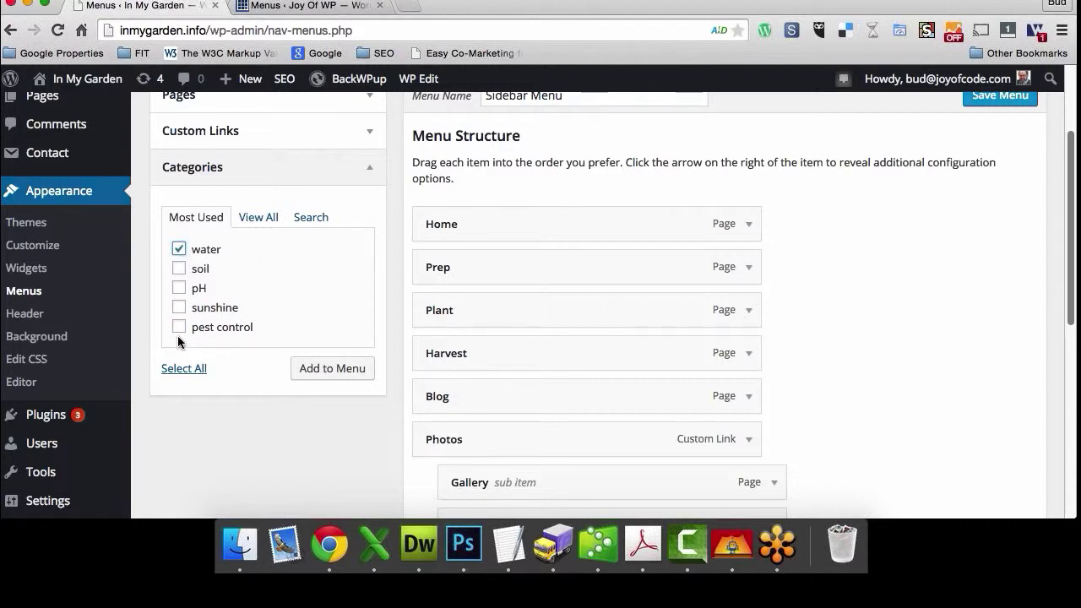
scroll(182, 327, "down", 1)
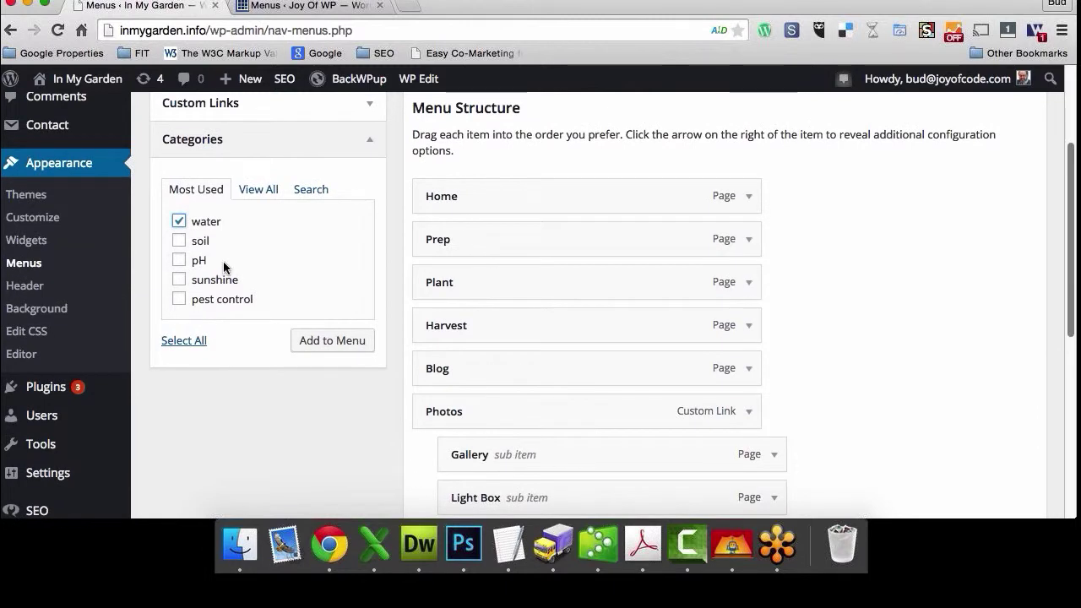
left_click(179, 260)
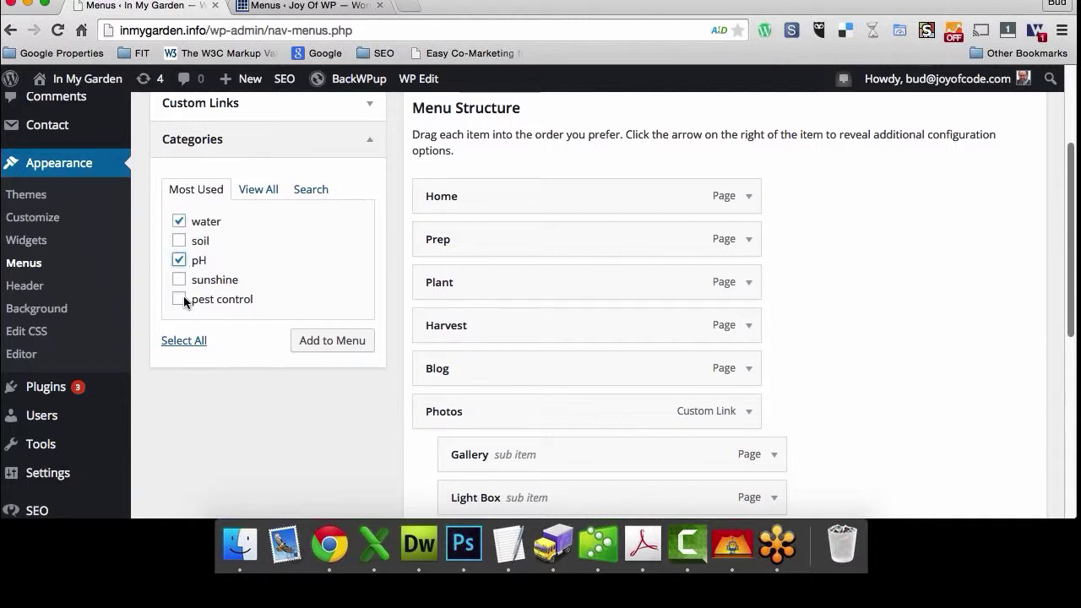
left_click(323, 343)
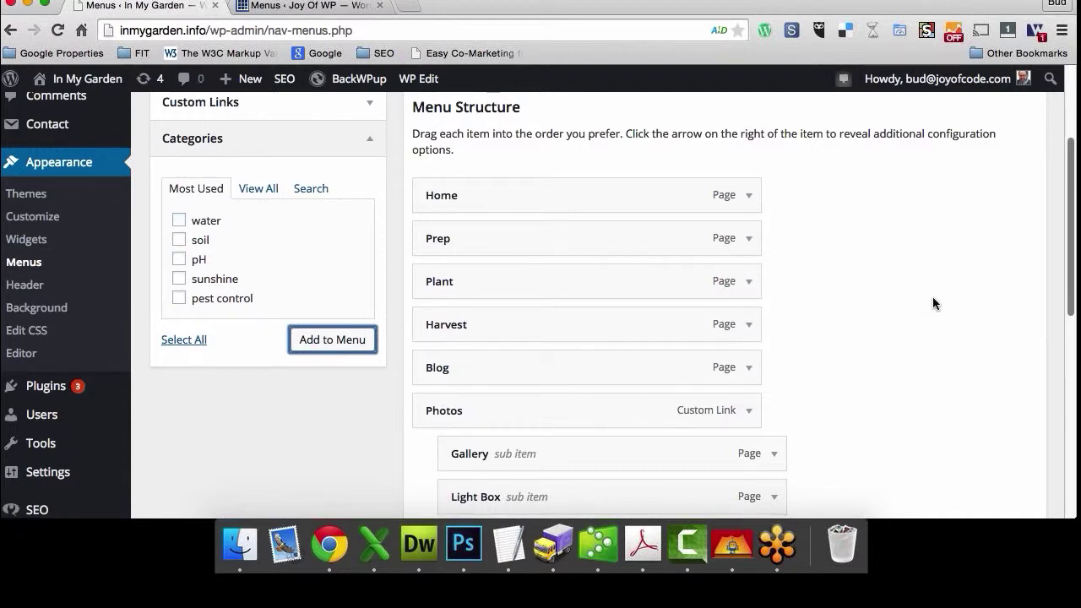
Move the new water category from the end of the menu to directly under Blog as a sub item.
scroll(933, 302, "down", 5)
scroll(932, 302, "down", 4)
scroll(932, 303, "up", 3)
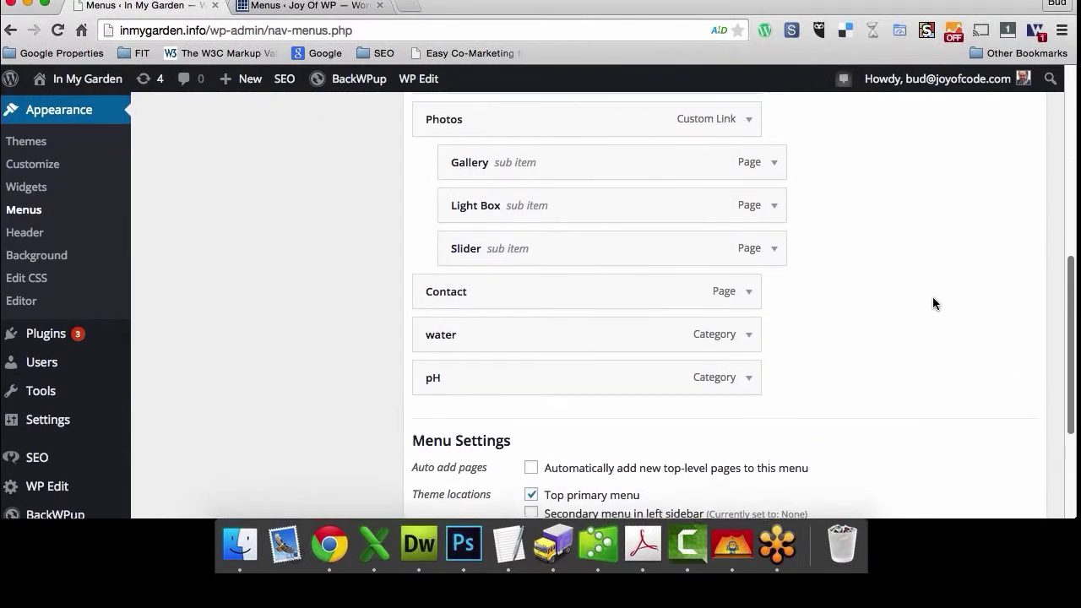
scroll(933, 303, "up", 2)
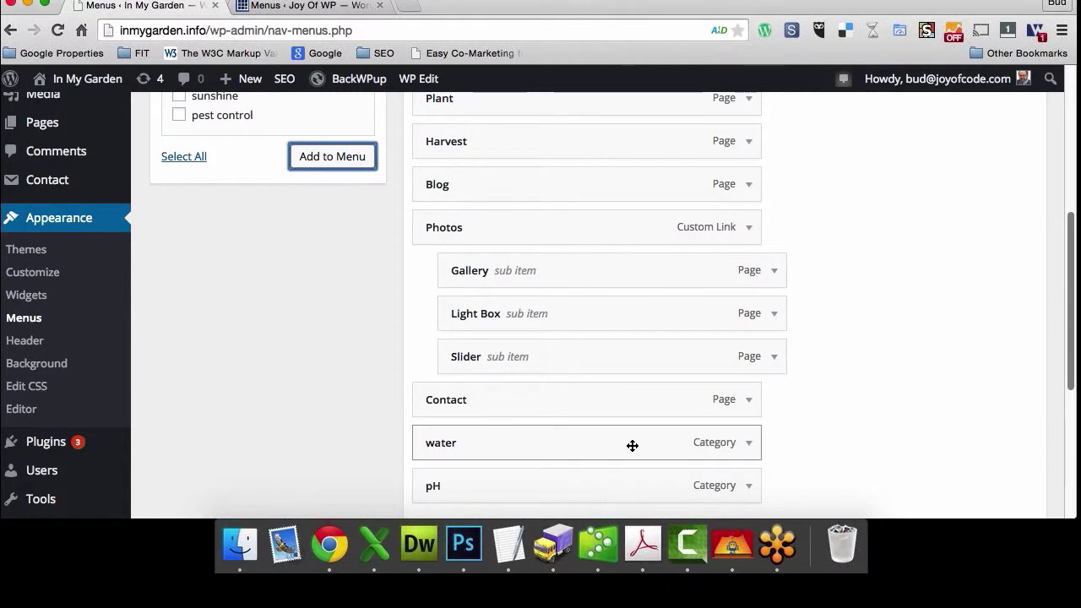
left_click_drag(607, 451, 656, 245)
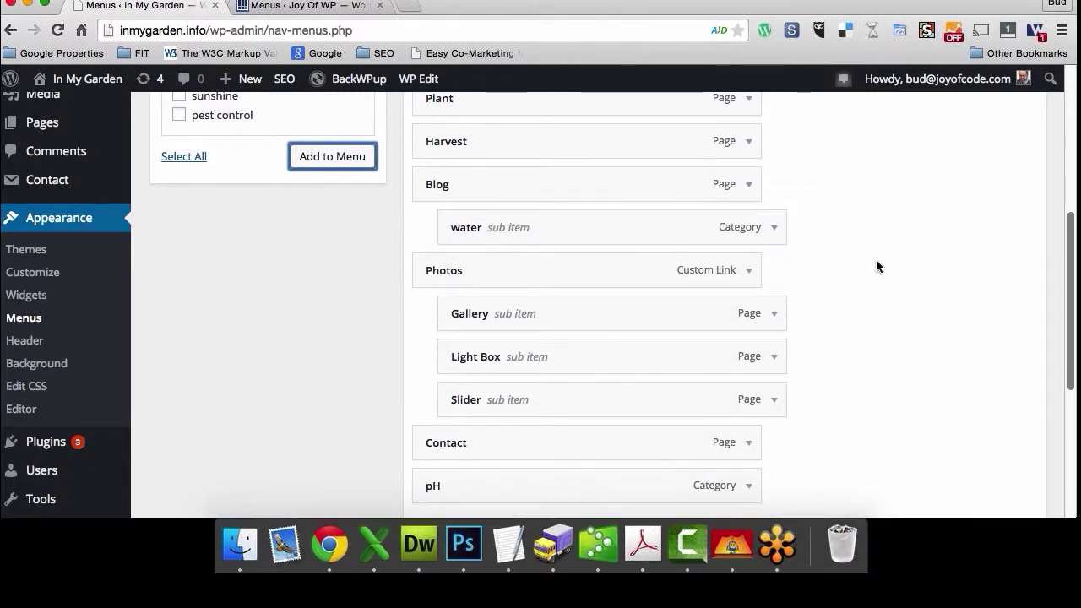
Place the pH category below water as a second sub item of Blog.
scroll(875, 265, "down", 3)
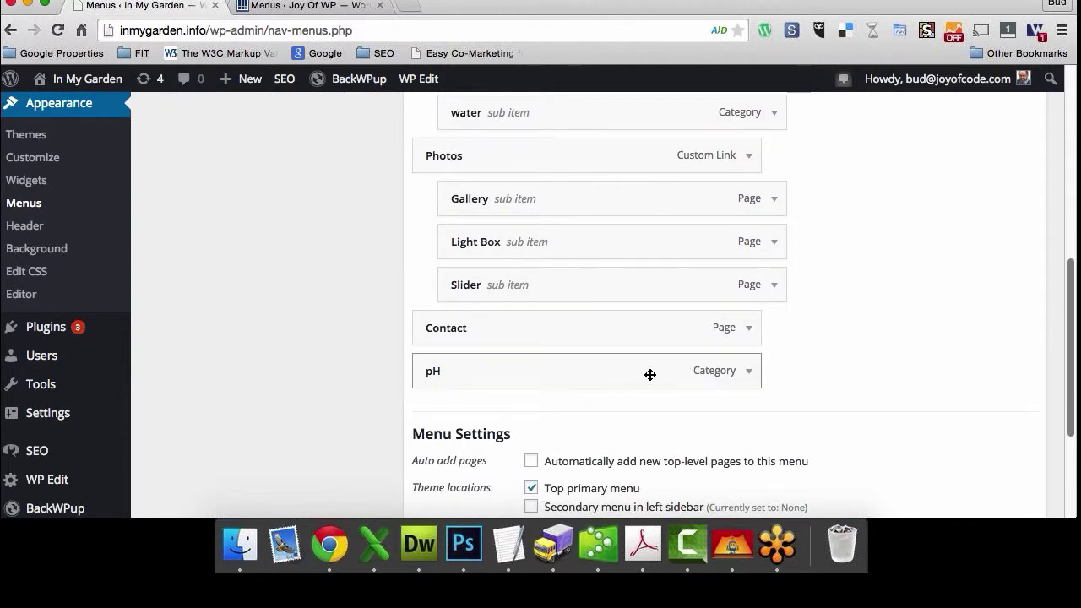
left_click_drag(660, 371, 684, 179)
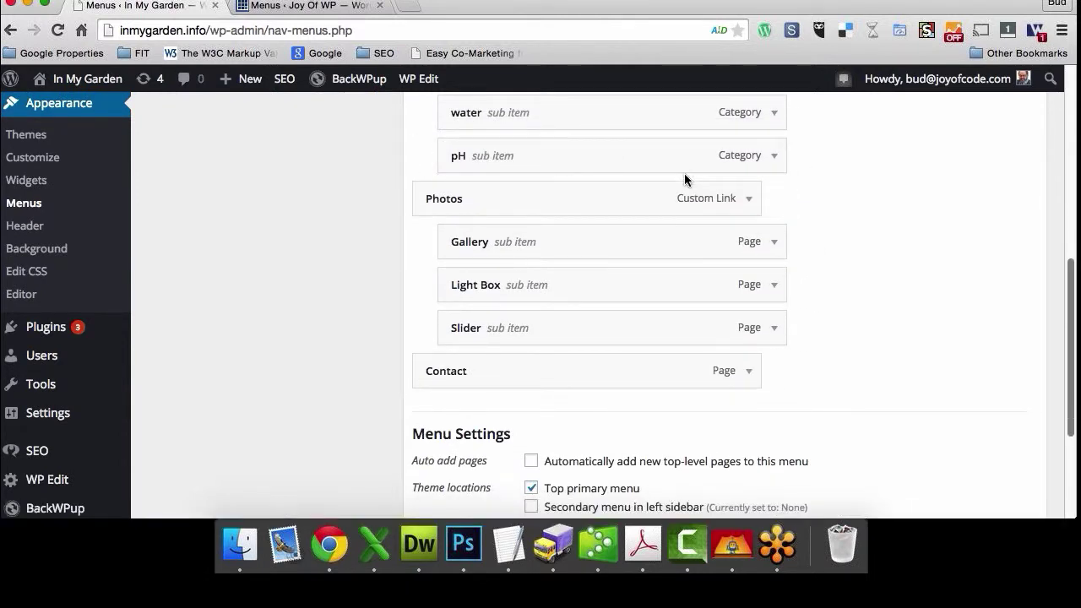
scroll(867, 225, "up", 2)
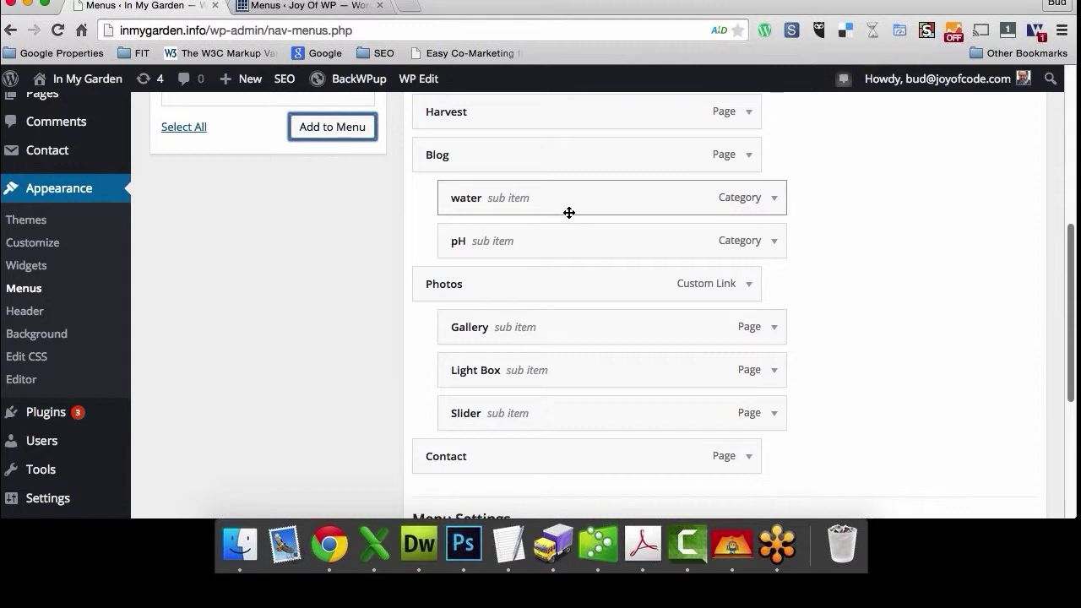
scroll(874, 275, "down", 5)
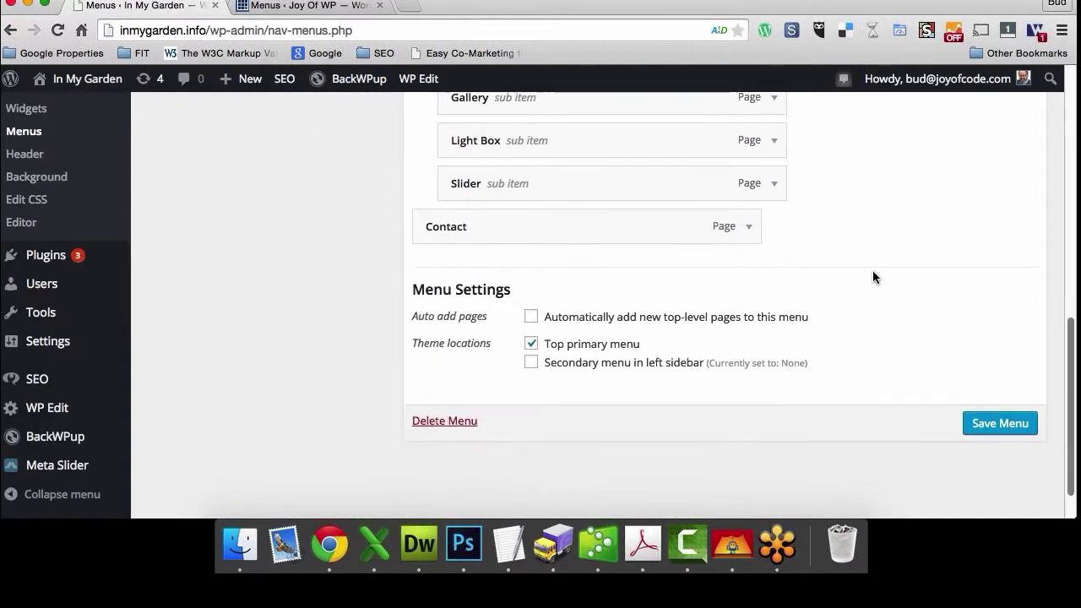
Save the Sidebar Menu and open the In My Garden home page on the live site.
left_click(1007, 379)
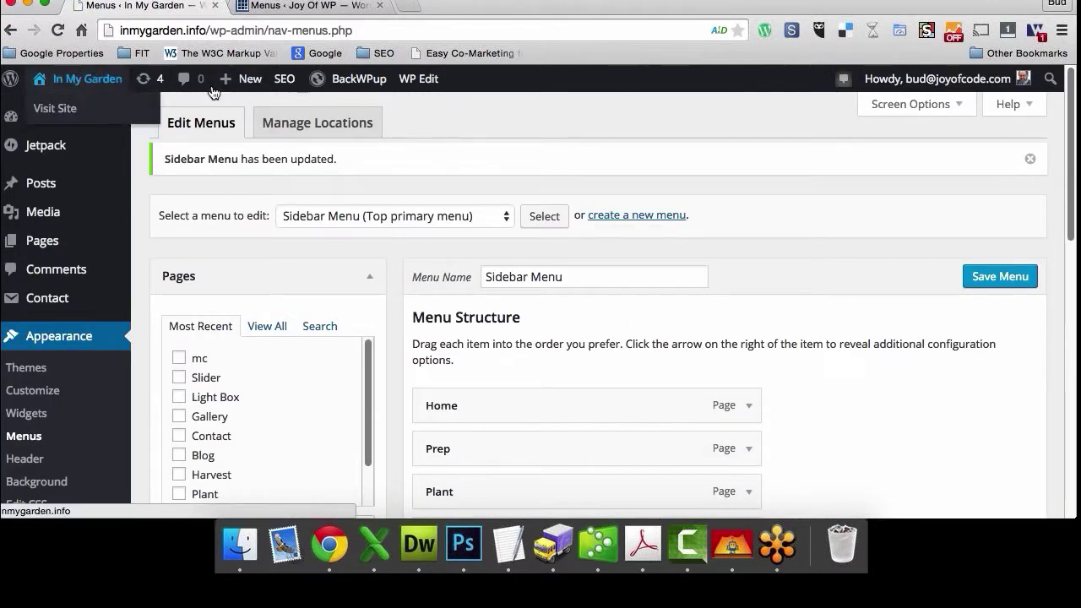
left_click(93, 81)
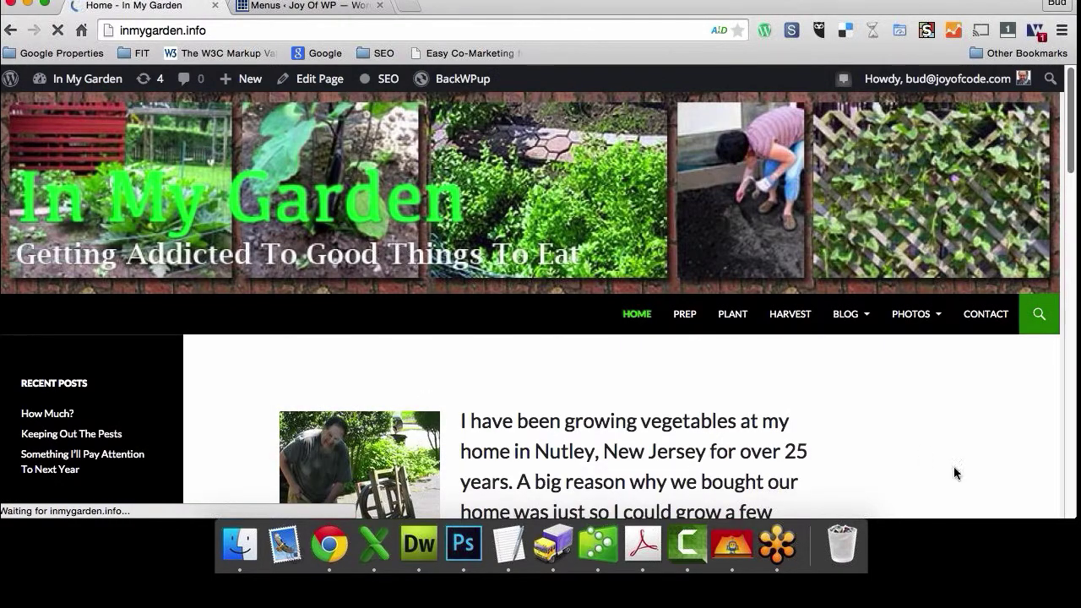
Open the water sub item under Blog on the live site and look through the posts in its category archive.
mouse_move(841, 321)
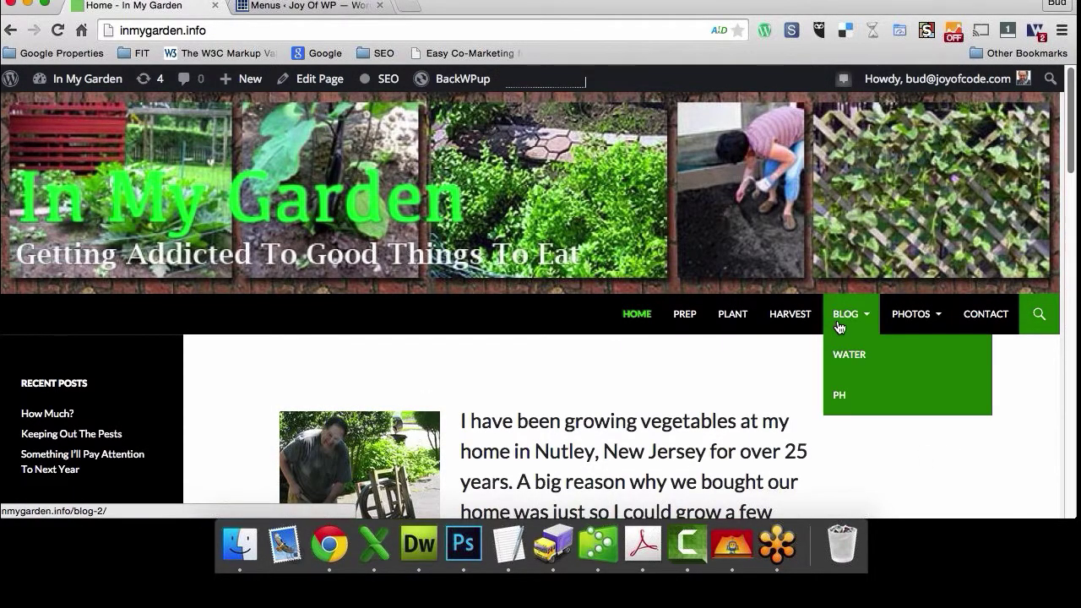
left_click(850, 372)
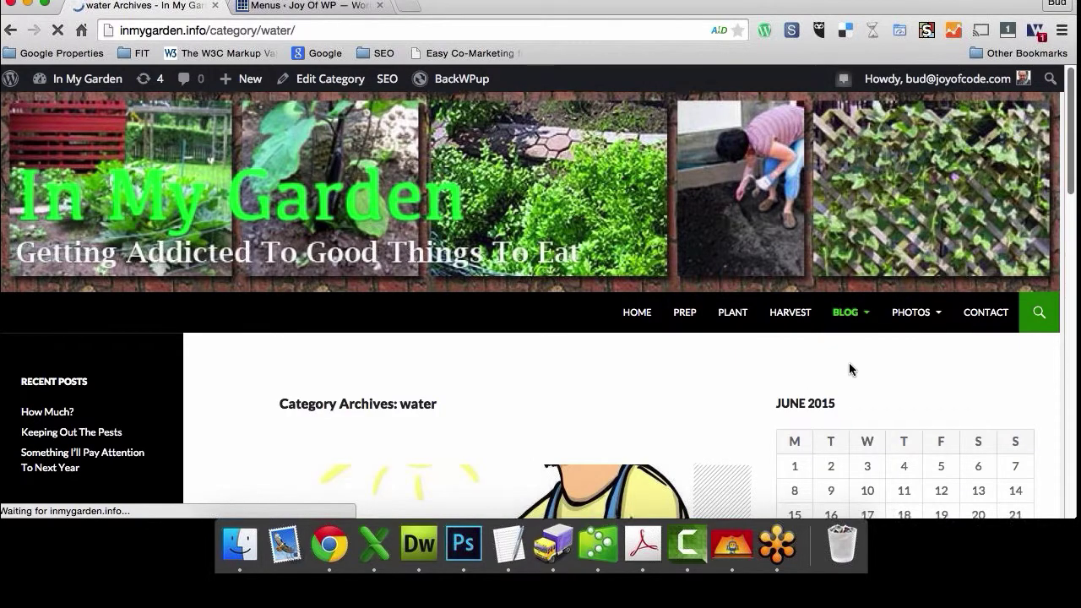
scroll(851, 369, "down", 5)
scroll(850, 369, "down", 10)
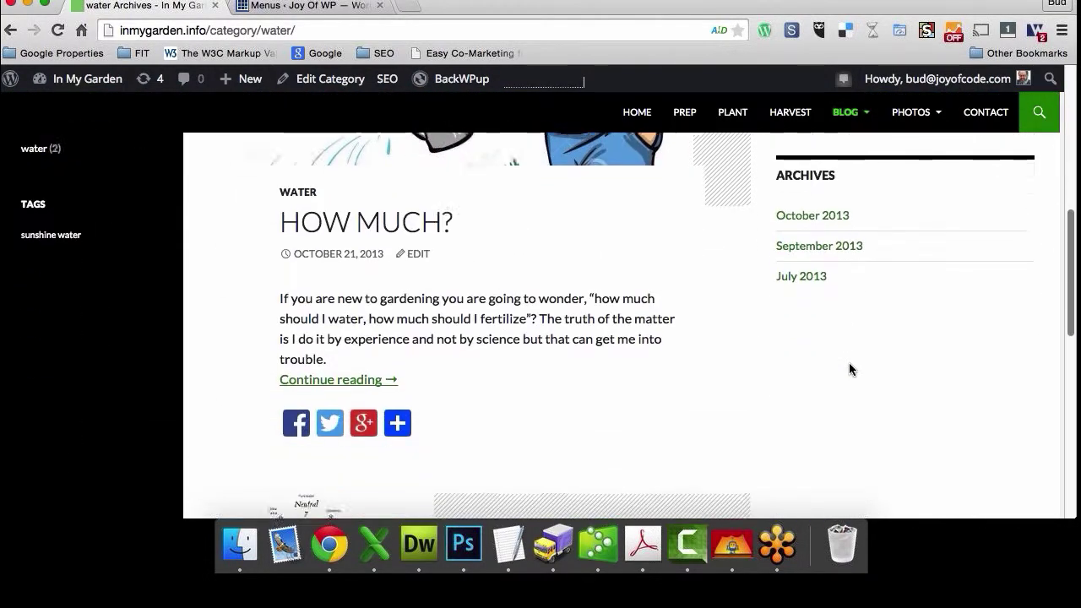
scroll(850, 369, "down", 5)
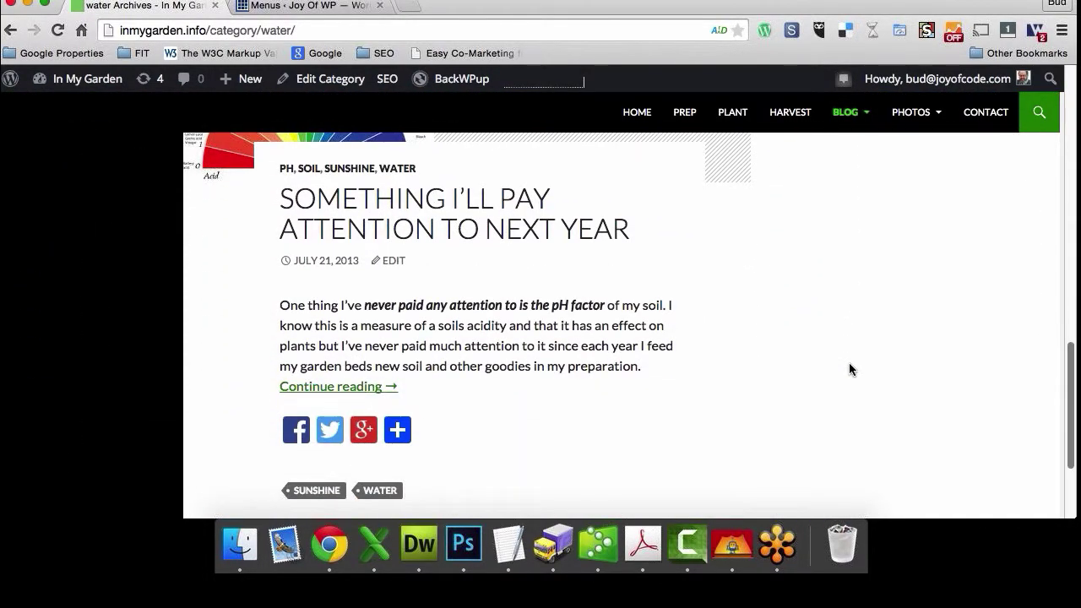
scroll(850, 369, "up", 10)
scroll(849, 369, "up", 10)
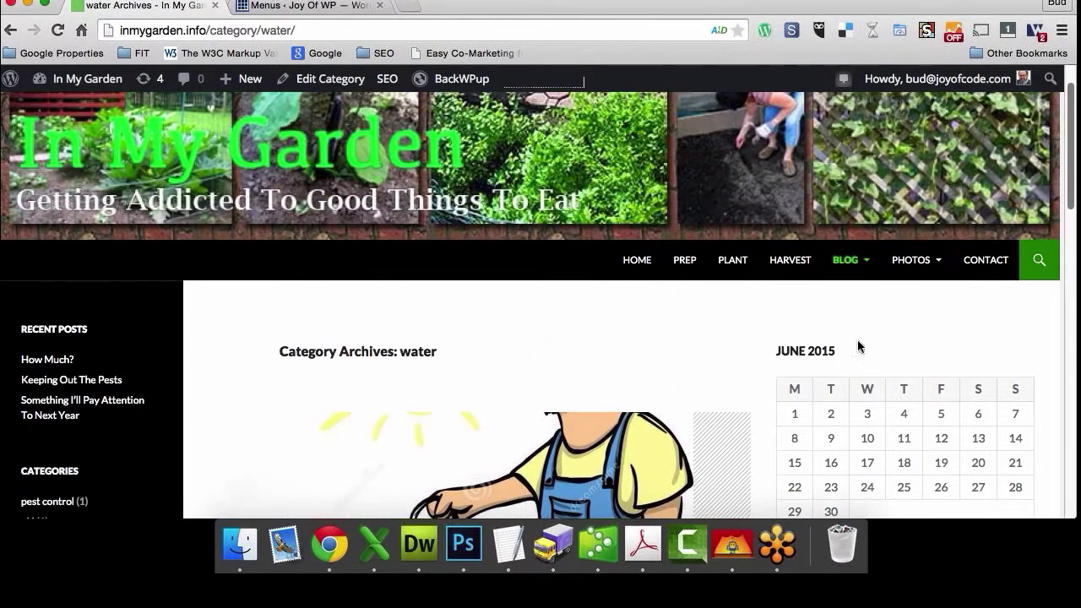
Open the pH sub item under Blog and examine the posts listed in the pH category archive.
mouse_move(851, 261)
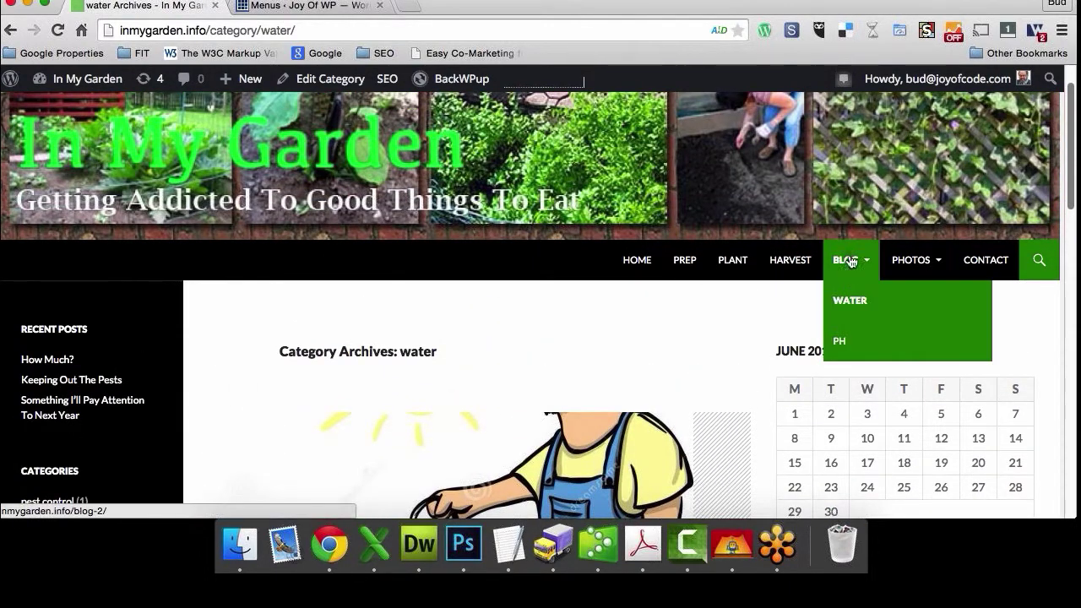
left_click(862, 345)
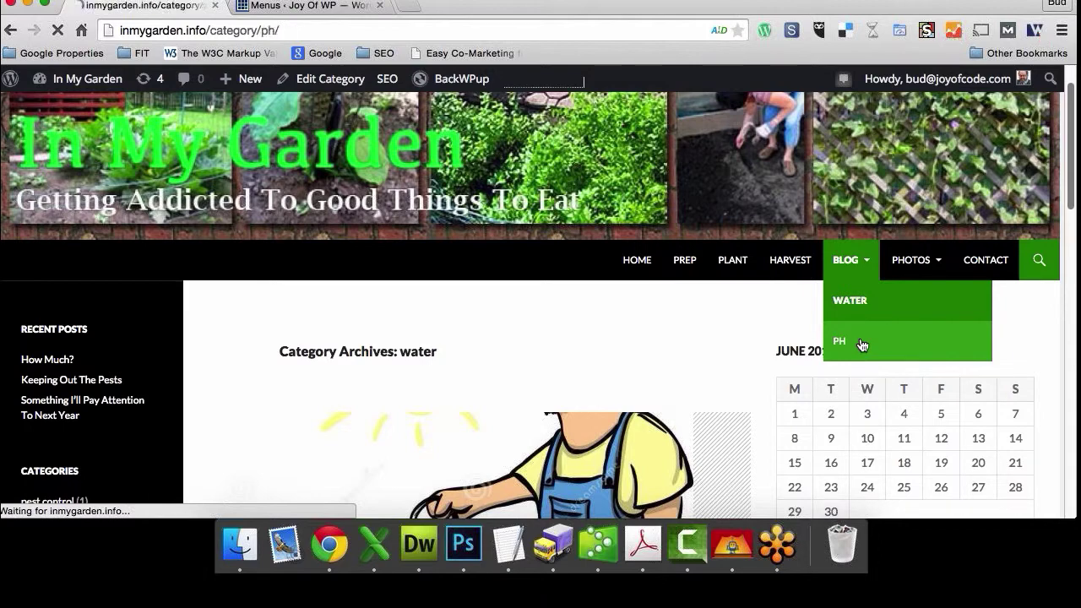
scroll(862, 345, "down", 2)
scroll(861, 344, "down", 5)
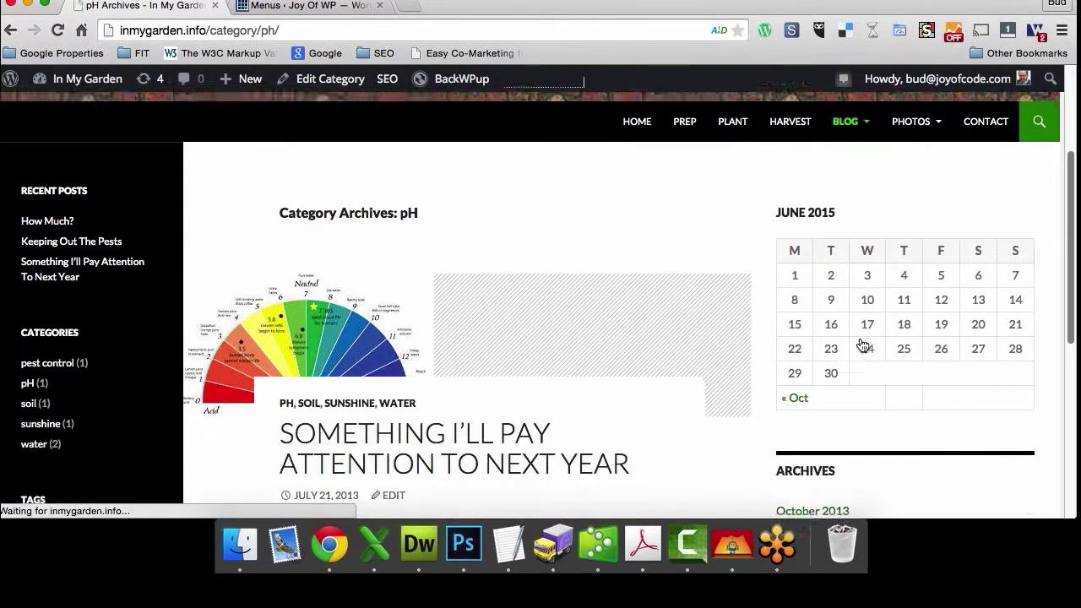
scroll(862, 344, "down", 2)
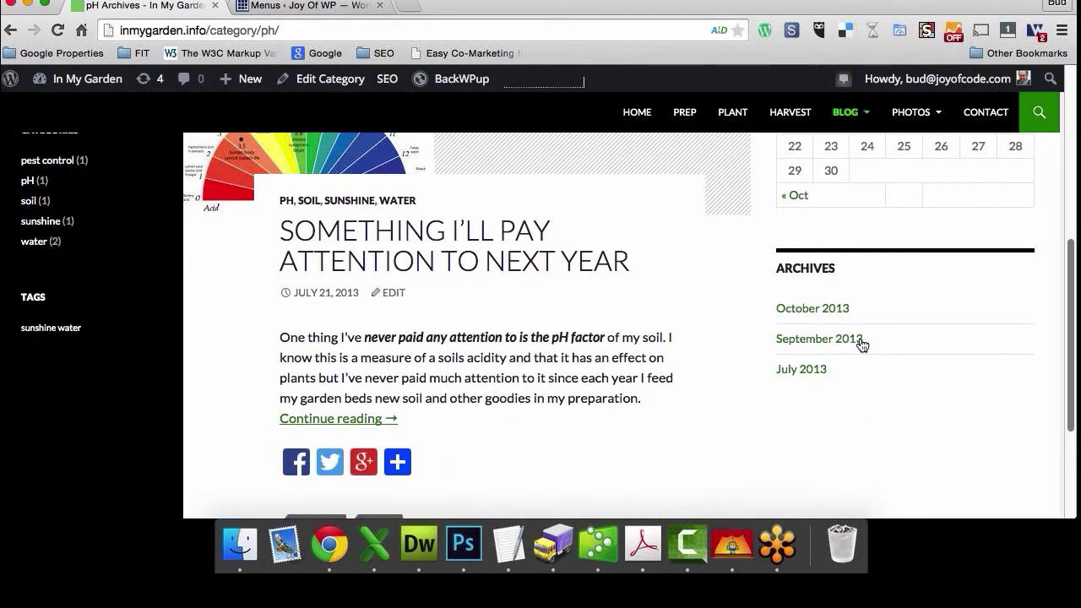
scroll(862, 345, "up", 2)
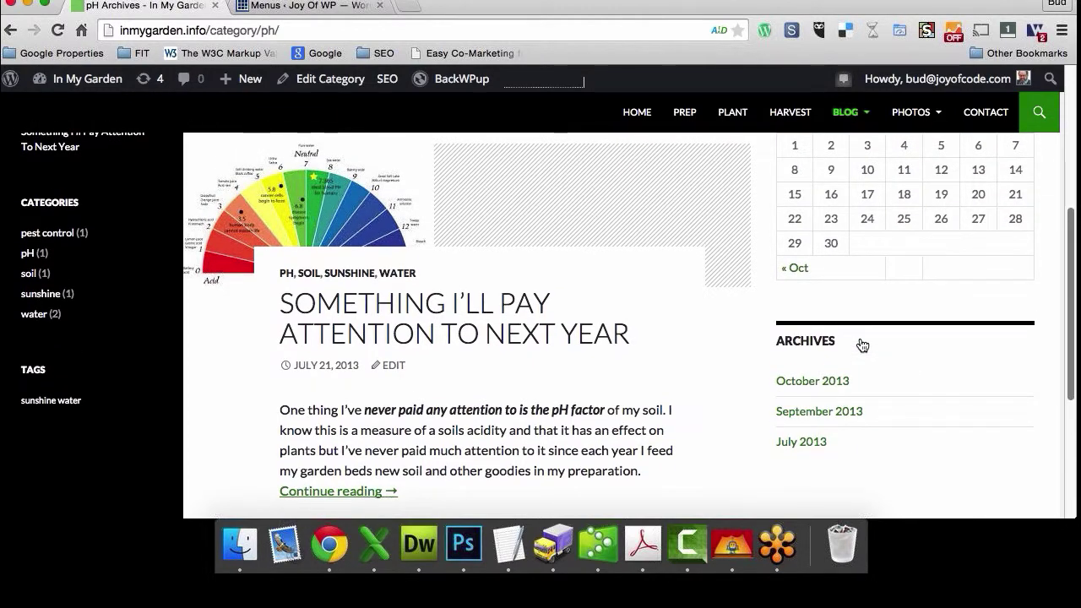
scroll(861, 345, "up", 1)
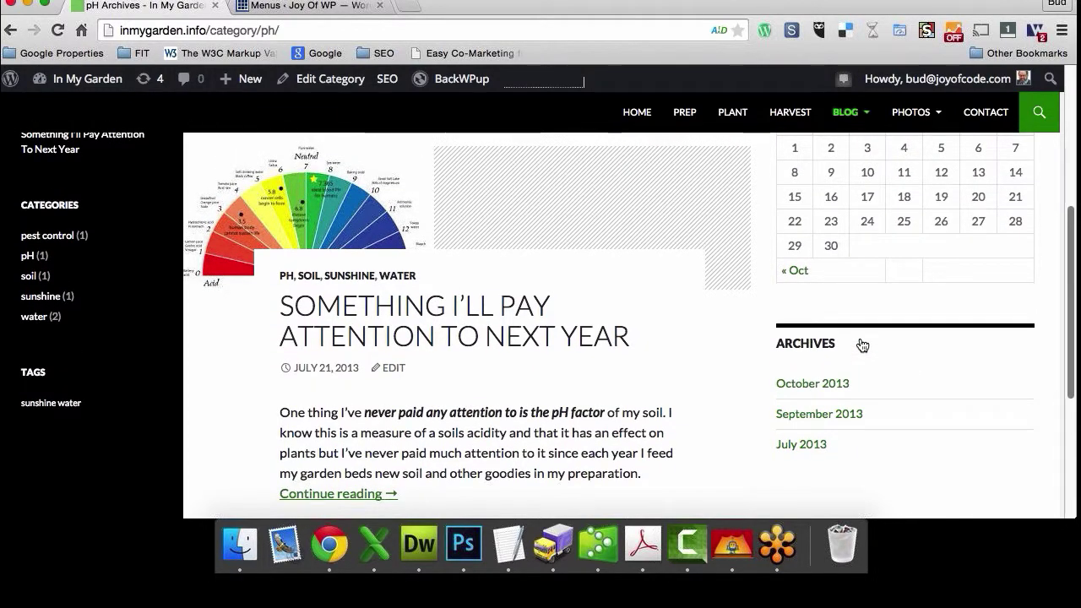
scroll(862, 344, "up", 5)
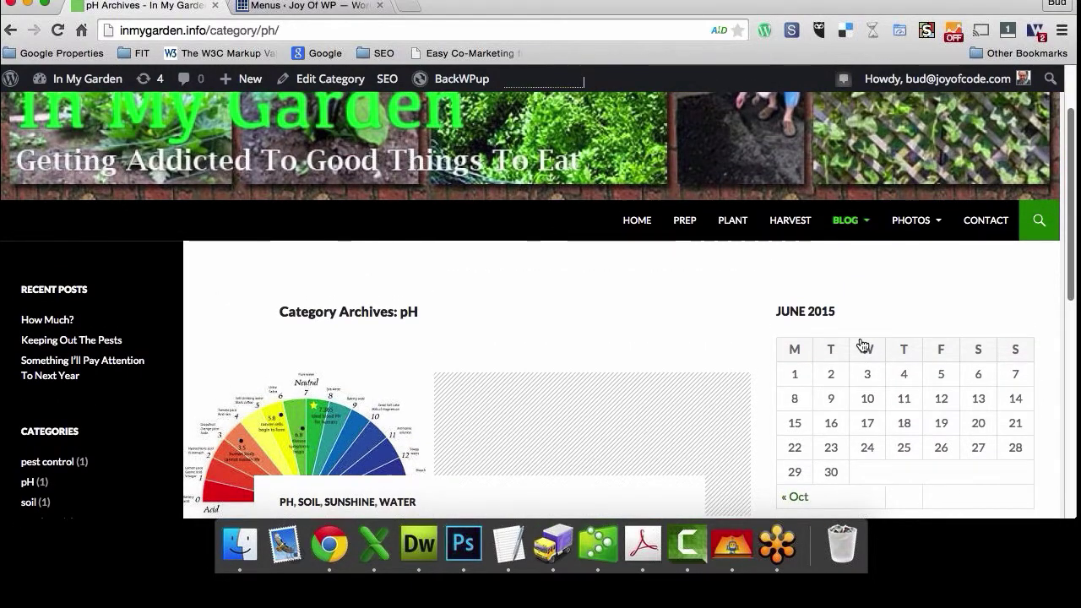